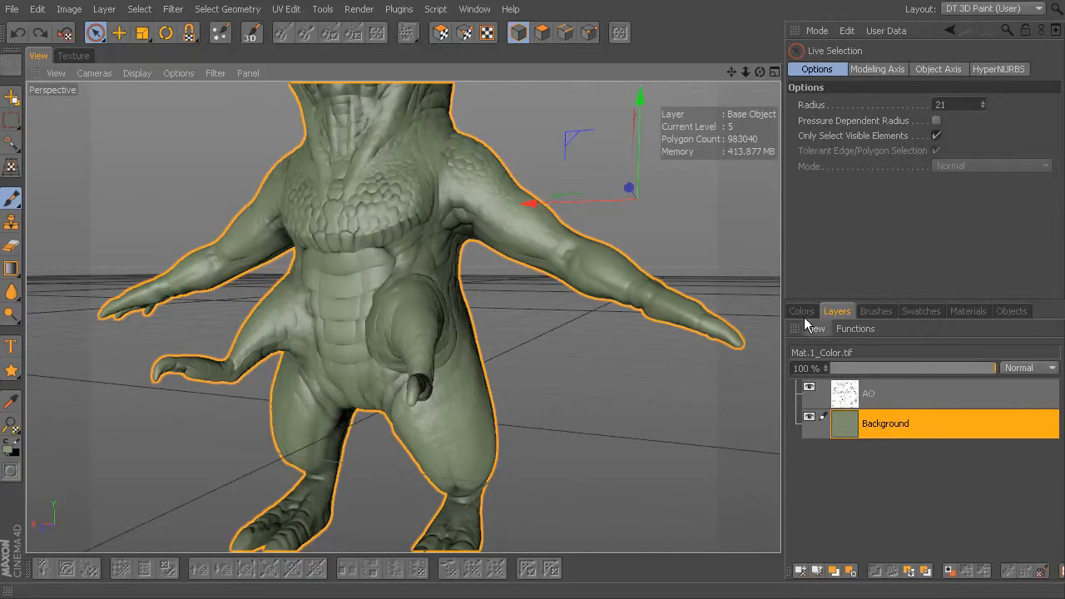
- Choose the saved yellowish-green swatch (R 141, G 150, B 100) as the paint colour and activate the Brush tool
click(11, 454)
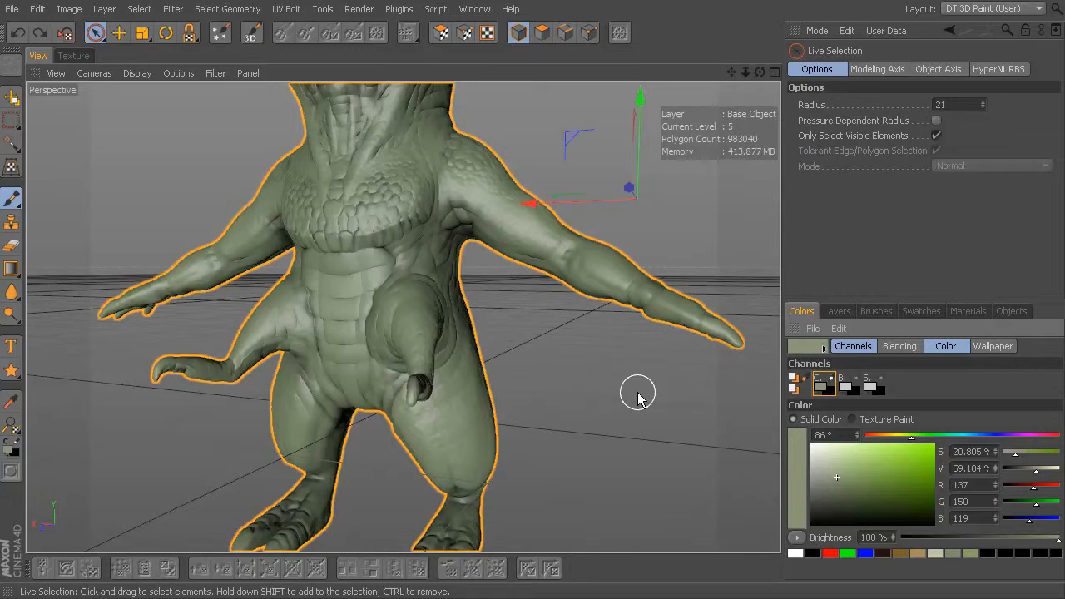
click(970, 553)
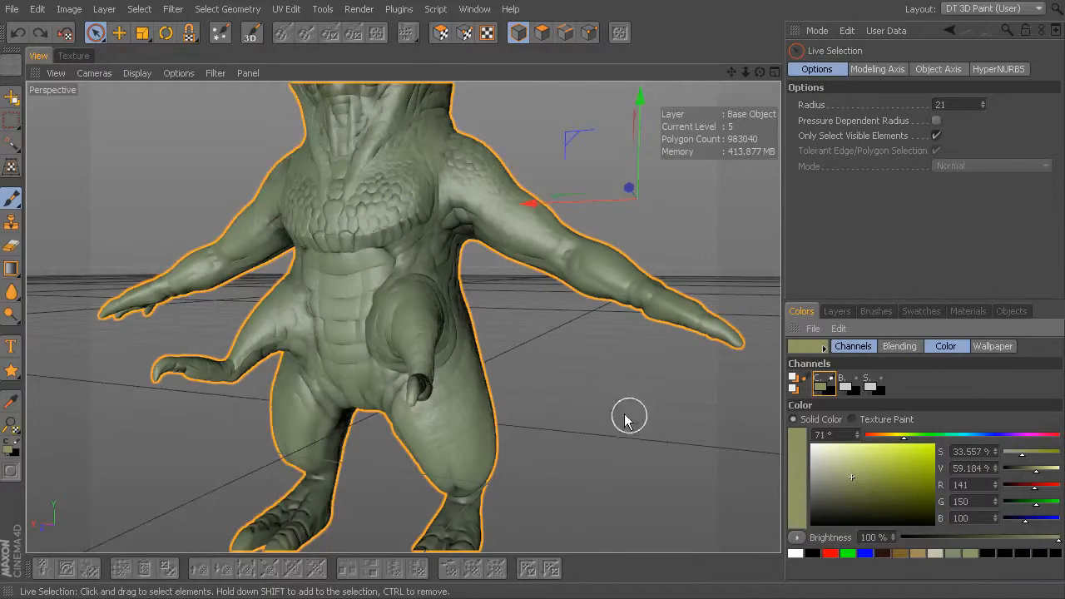
alt+drag(606, 369, 635, 350)
alt+right_drag(604, 349, 630, 353)
alt+drag(605, 341, 608, 369)
alt+right_drag(561, 364, 582, 366)
alt+drag(583, 370, 601, 381)
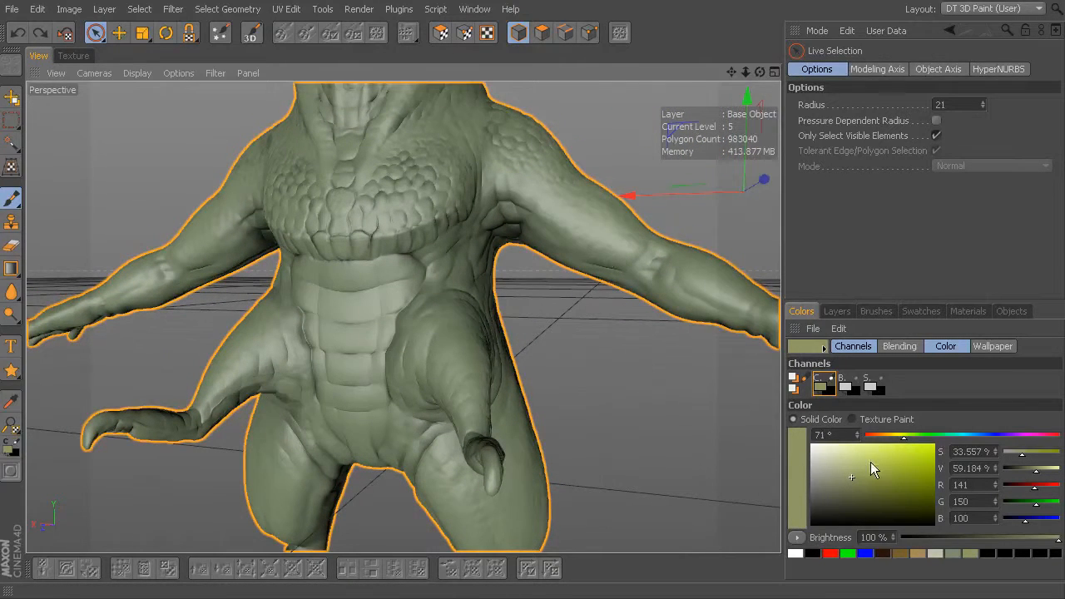
alt+drag(554, 322, 520, 274)
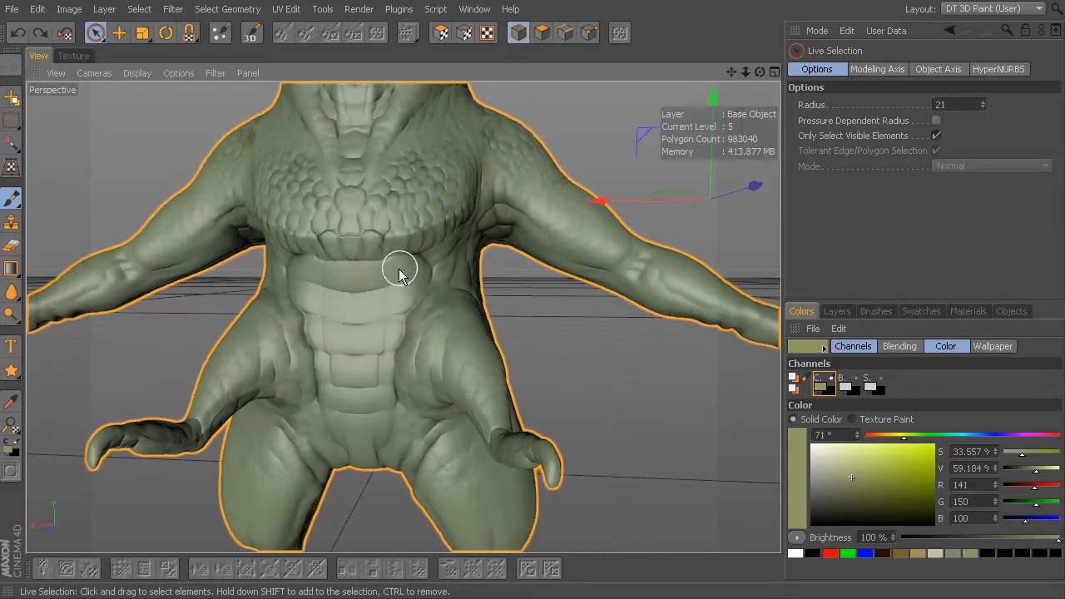
click(11, 198)
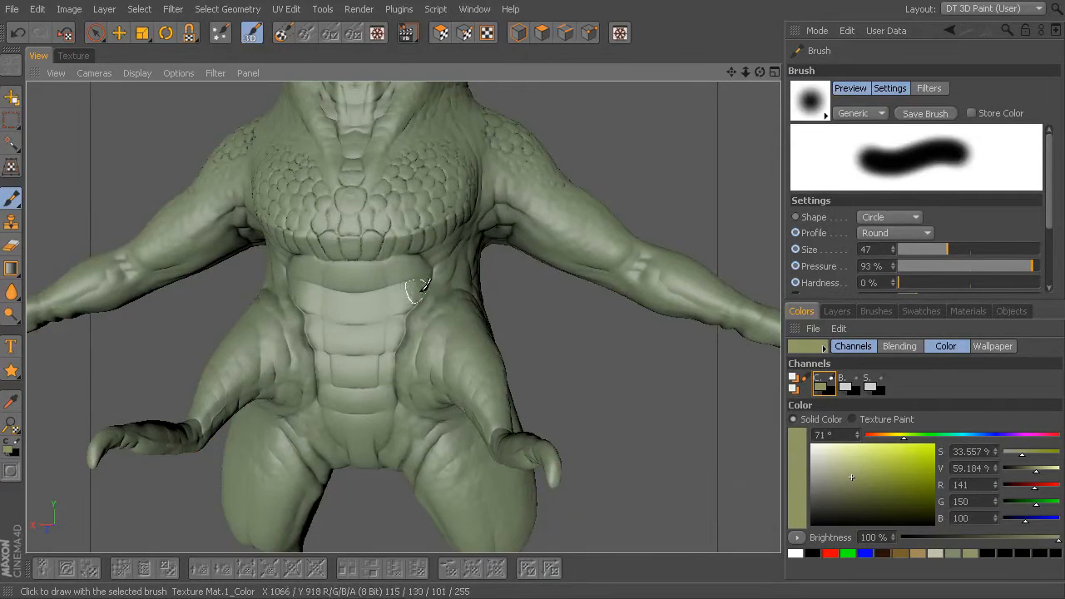
- Set the brush size to 62 and paint the creature's belly plates yellowish green
middle_drag(391, 299, 387, 299)
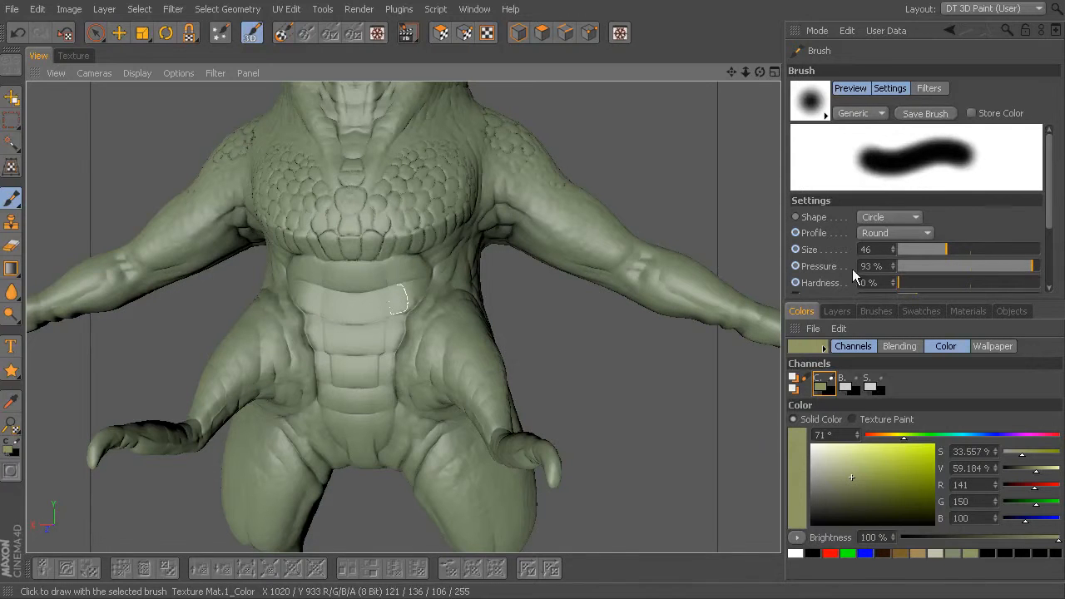
drag(949, 248, 954, 250)
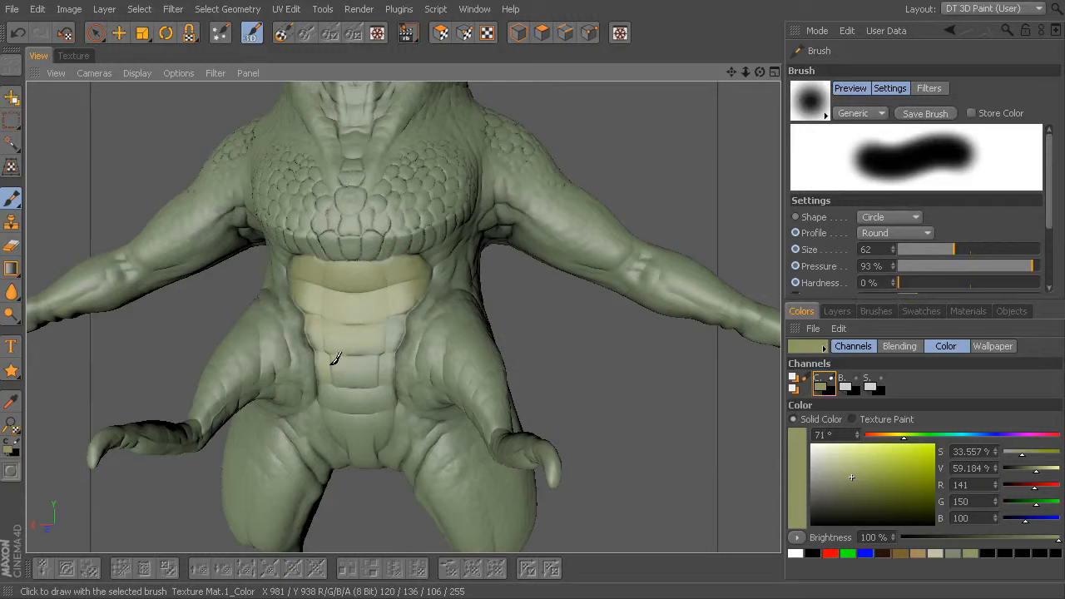
drag(387, 379, 379, 404)
alt+drag(583, 376, 603, 336)
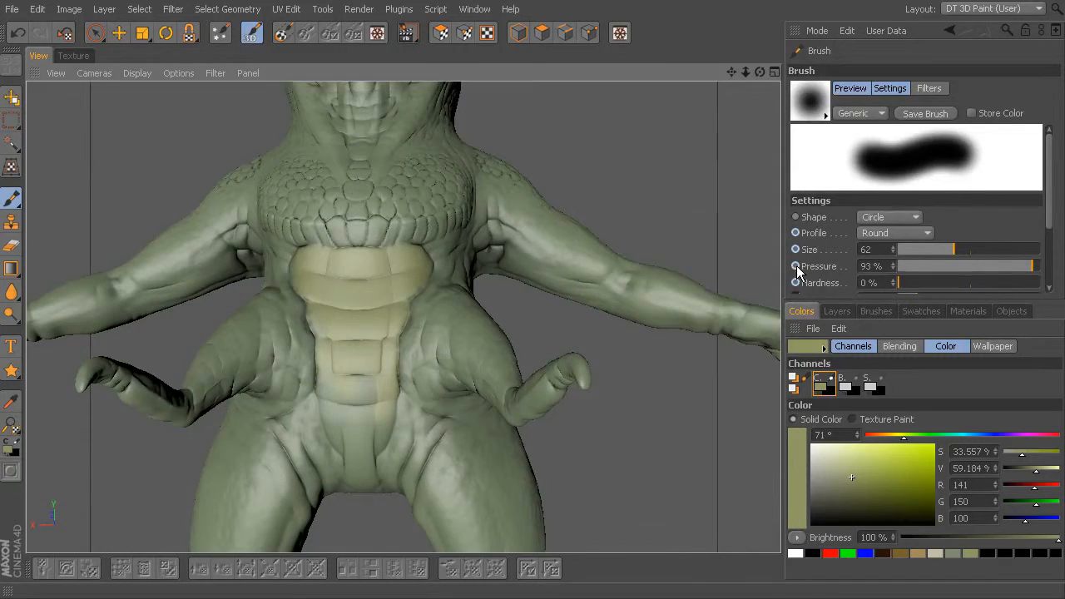
- Enable Pen Pressure as the effector for the brush's Pressure setting
click(796, 266)
drag(690, 166, 755, 207)
click(706, 226)
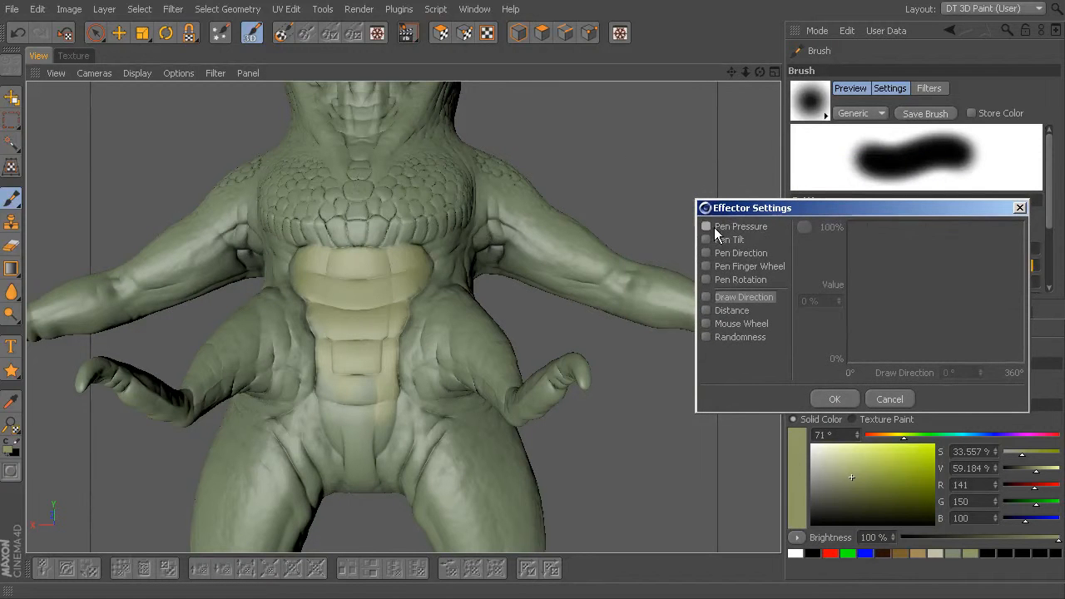
click(834, 399)
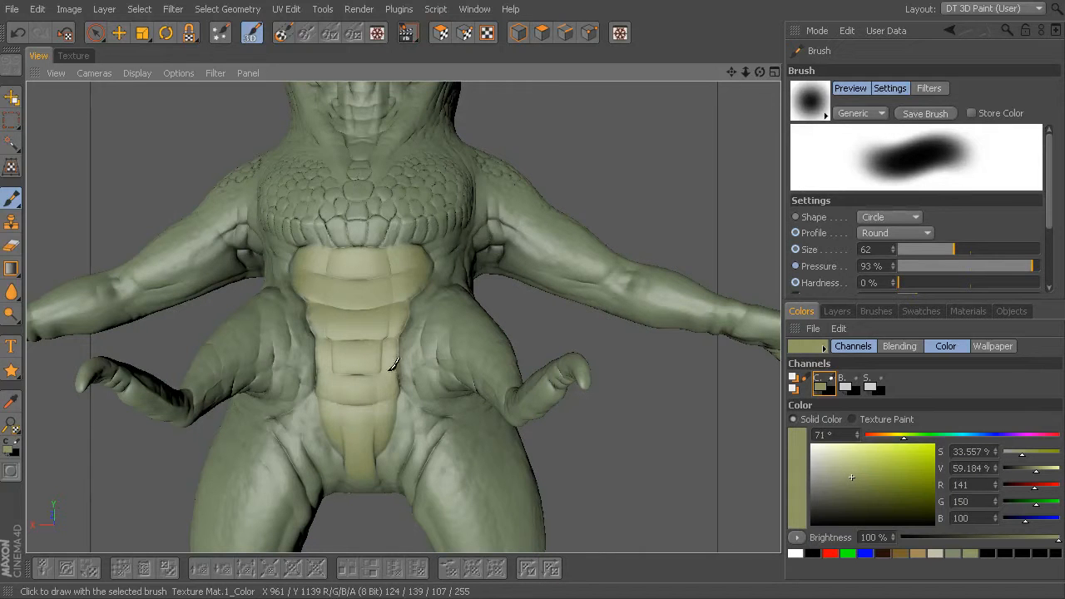
- Set the paint colour to a lighter grey-green with hue 81° and RGB 148, 163, 119
alt+drag(644, 371, 558, 344)
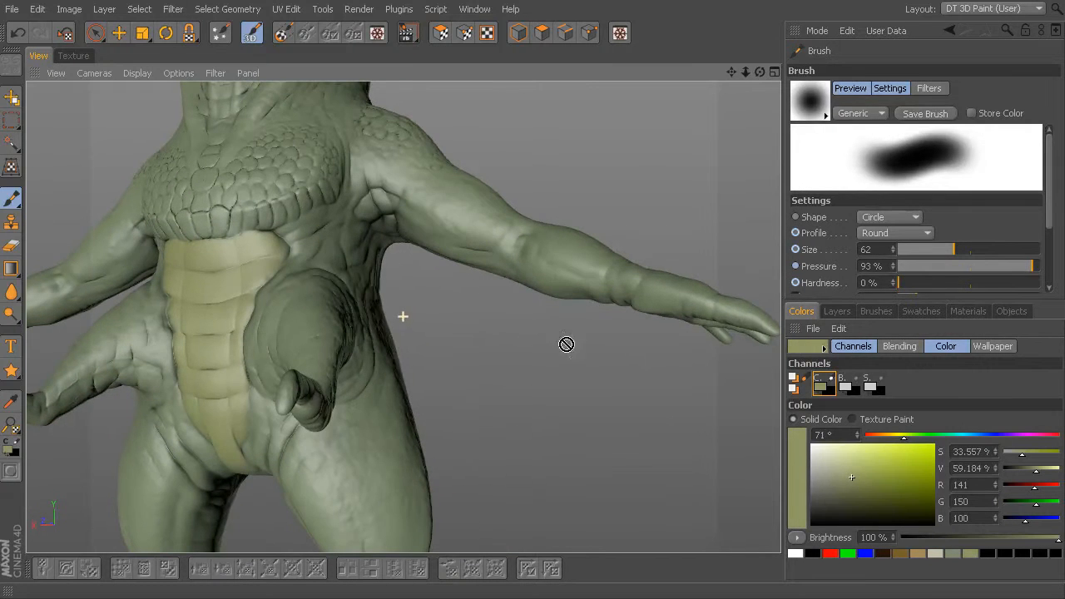
click(954, 554)
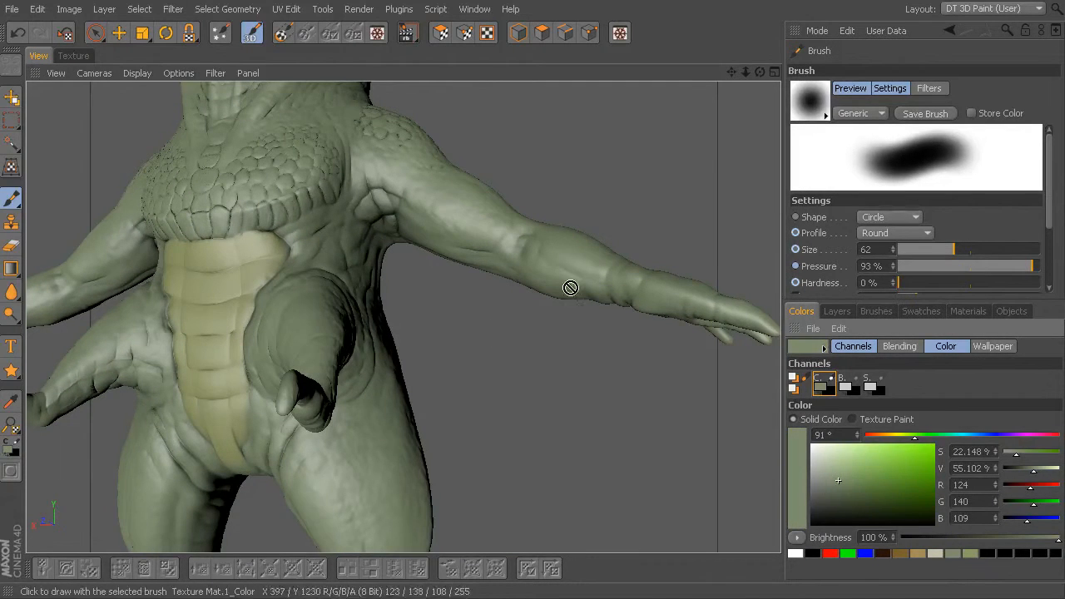
drag(838, 481, 837, 475)
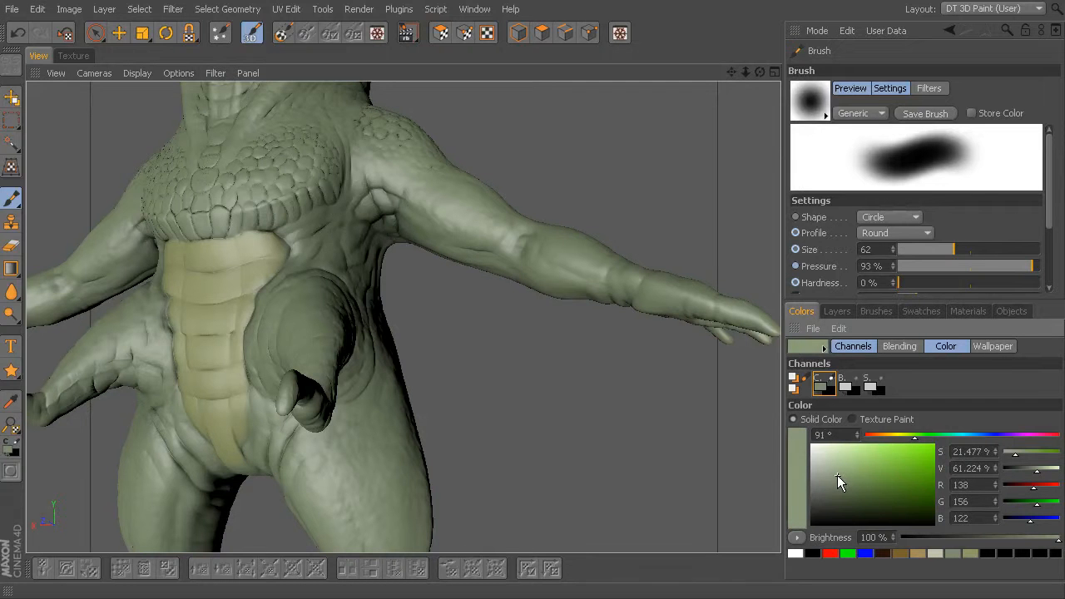
click(912, 438)
drag(844, 478, 844, 473)
- Brush the lighter green onto the armpit, arm underside, palm and middle limb on one side of the creature
alt+drag(468, 318, 380, 231)
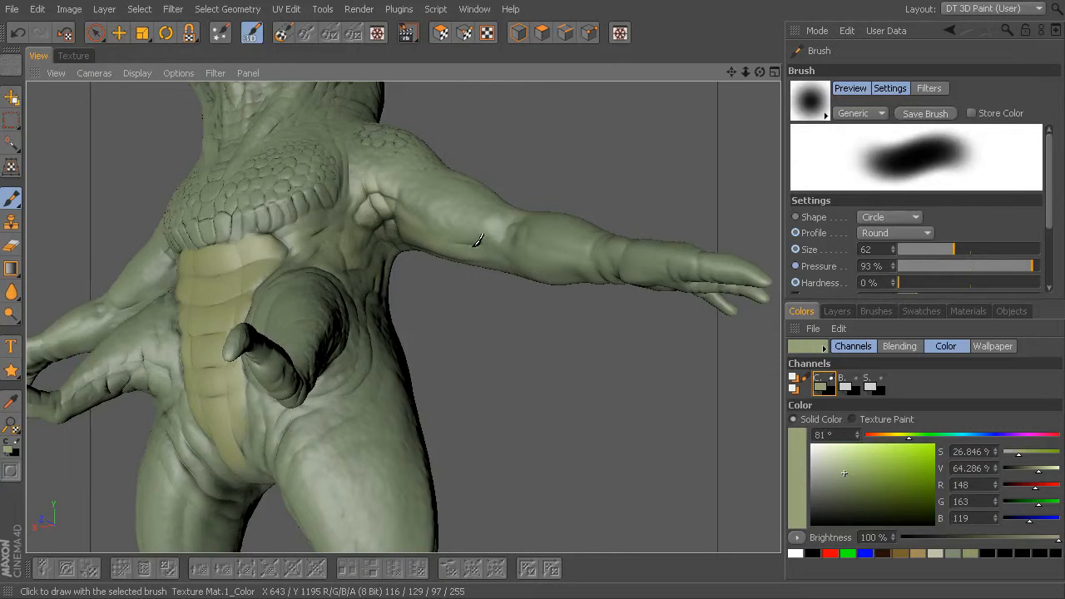
alt+drag(624, 159, 650, 298)
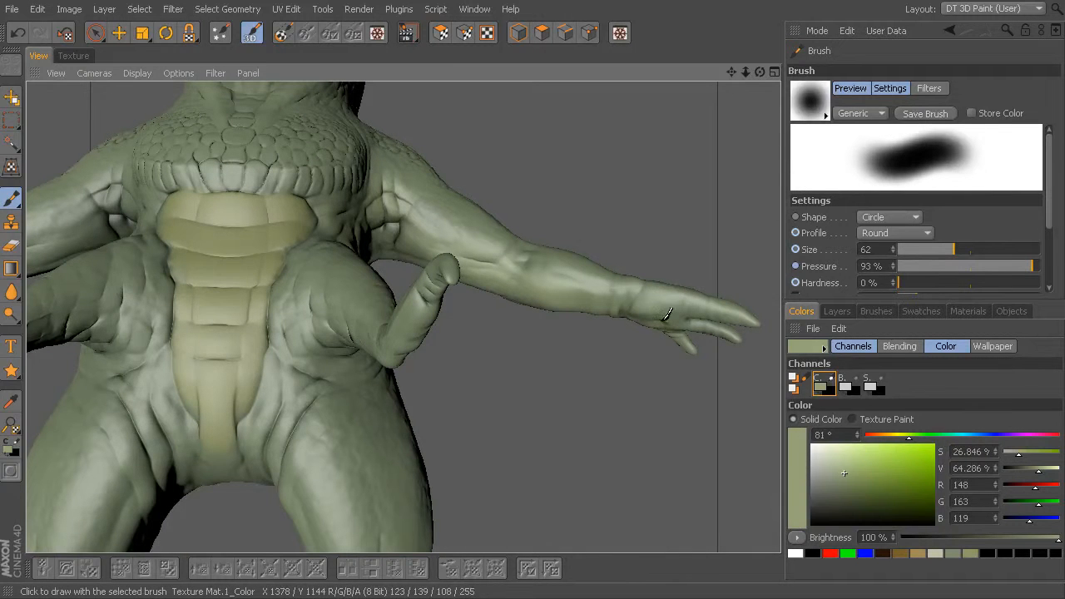
alt+drag(622, 182, 512, 235)
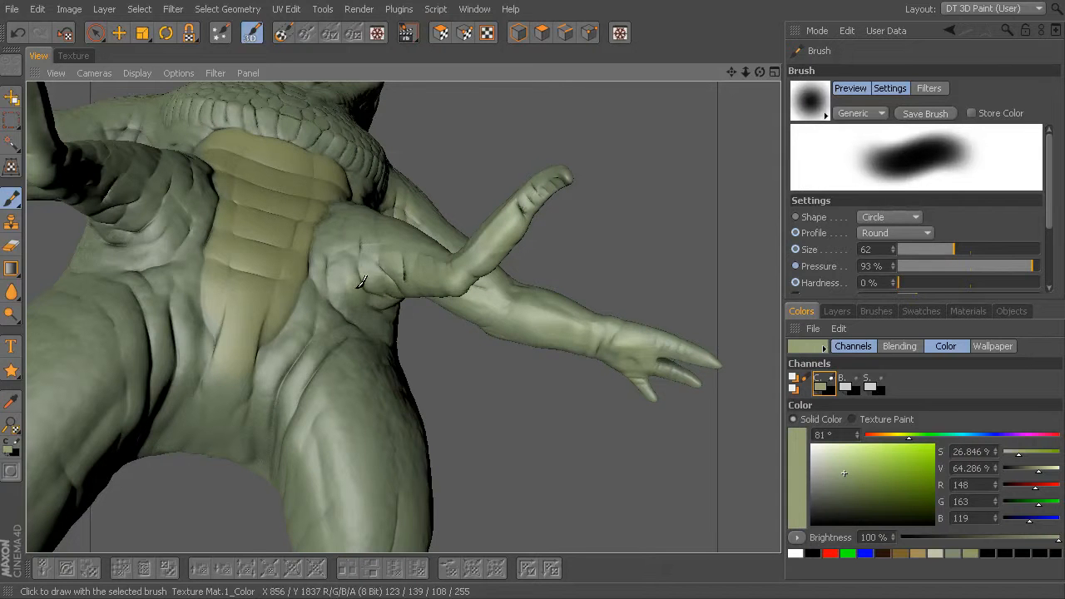
- Paint the same light green on the opposite side's flank, armpit and arm underside
alt+drag(361, 291, 311, 411)
alt+drag(280, 461, 566, 445)
alt+drag(150, 268, 263, 292)
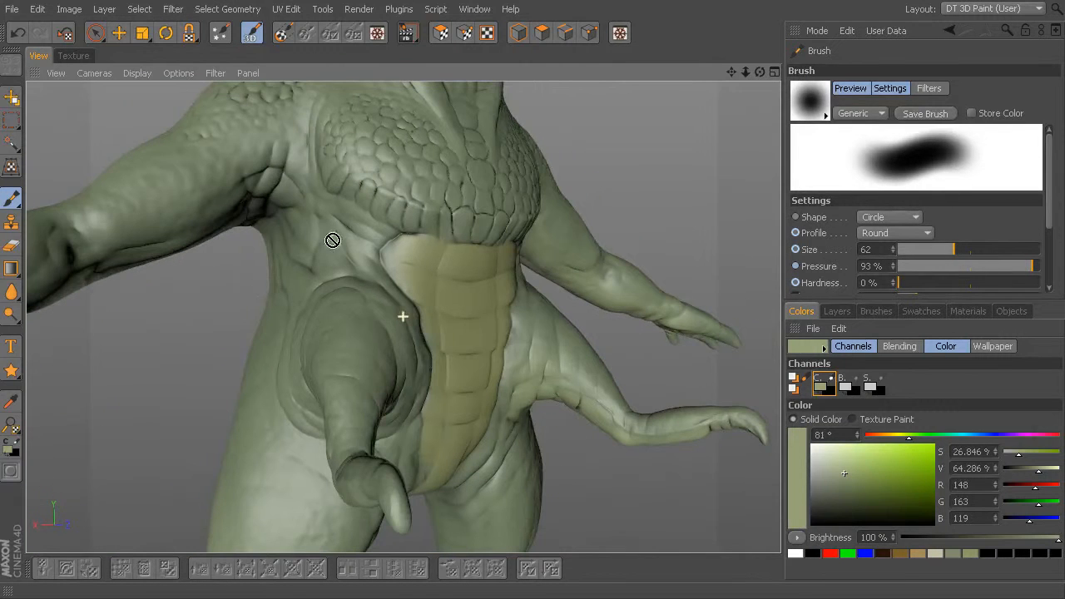
mouse_move(256, 187)
mouse_down()
mouse_move(290, 185)
mouse_move(298, 226)
mouse_move(347, 215)
mouse_up()
mouse_move(257, 250)
alt+mouse_down()
mouse_move(142, 297)
mouse_move(359, 360)
mouse_move(221, 309)
alt+mouse_up()
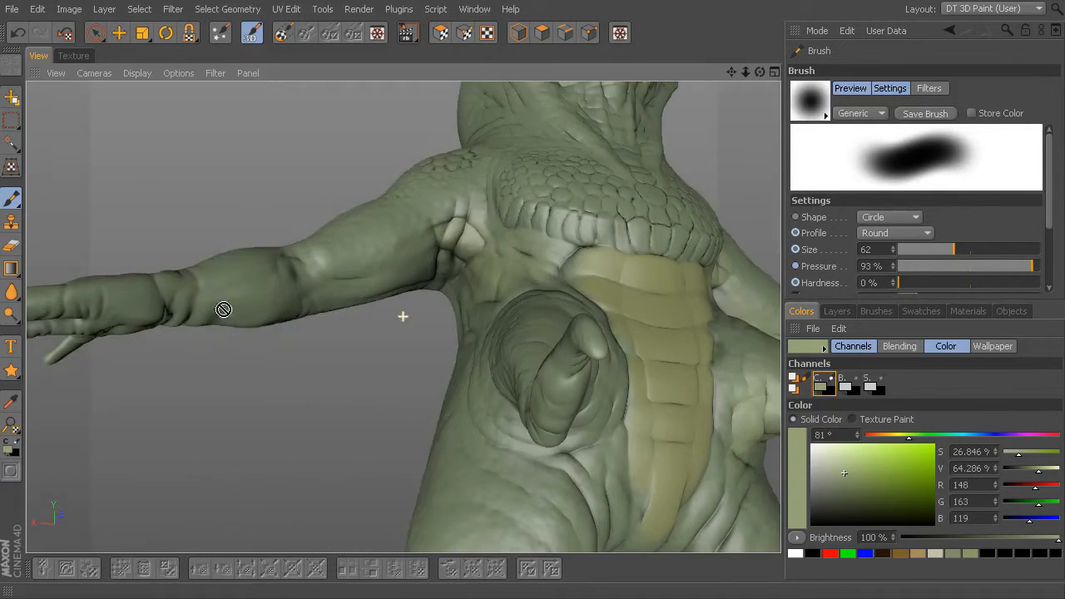
mouse_move(329, 274)
mouse_down()
mouse_move(363, 285)
mouse_move(422, 254)
mouse_up()
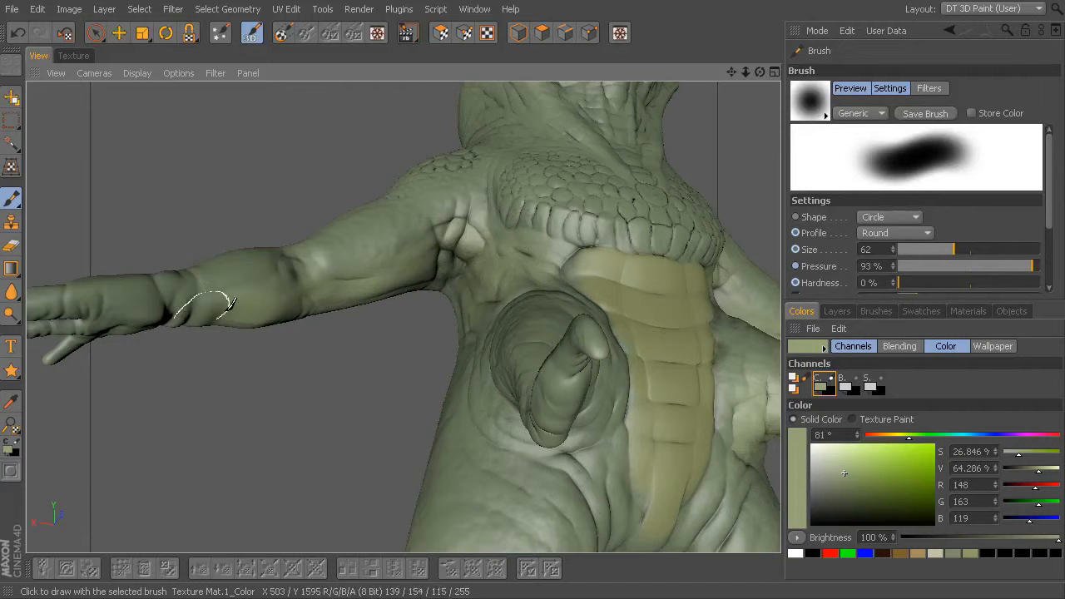
- Paint light green on the rear flanks beneath both arms and along the inner sides of the legs
alt+drag(329, 390, 573, 354)
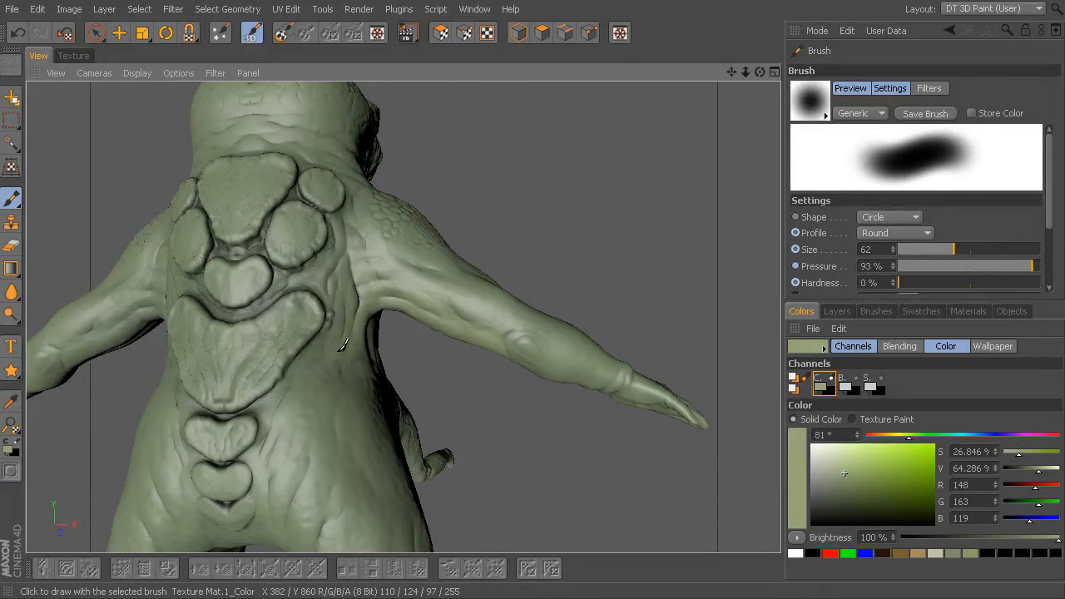
alt+drag(488, 185, 572, 264)
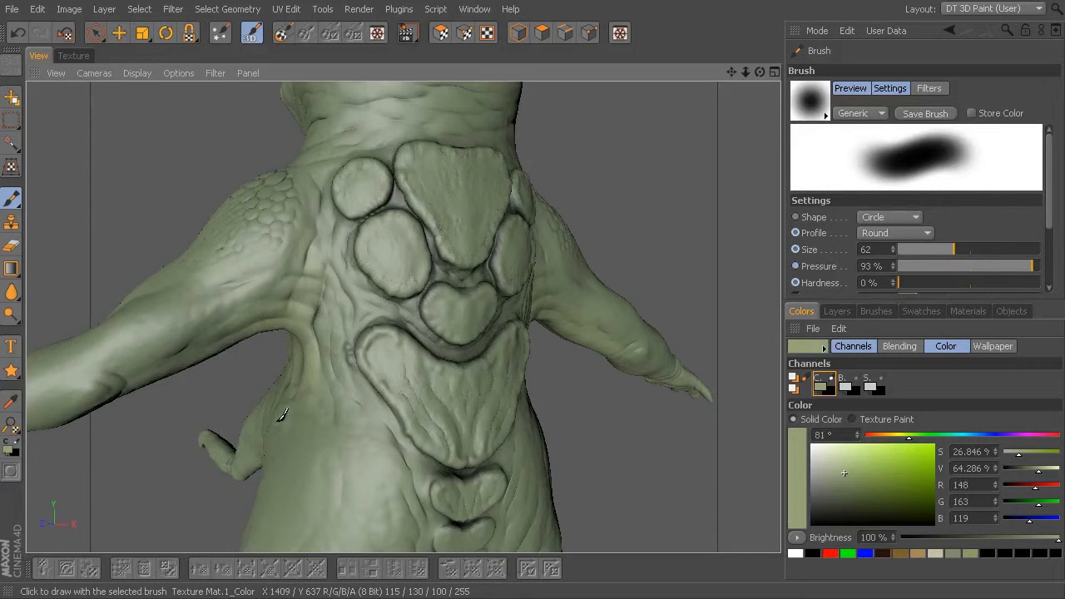
alt+drag(273, 349, 422, 288)
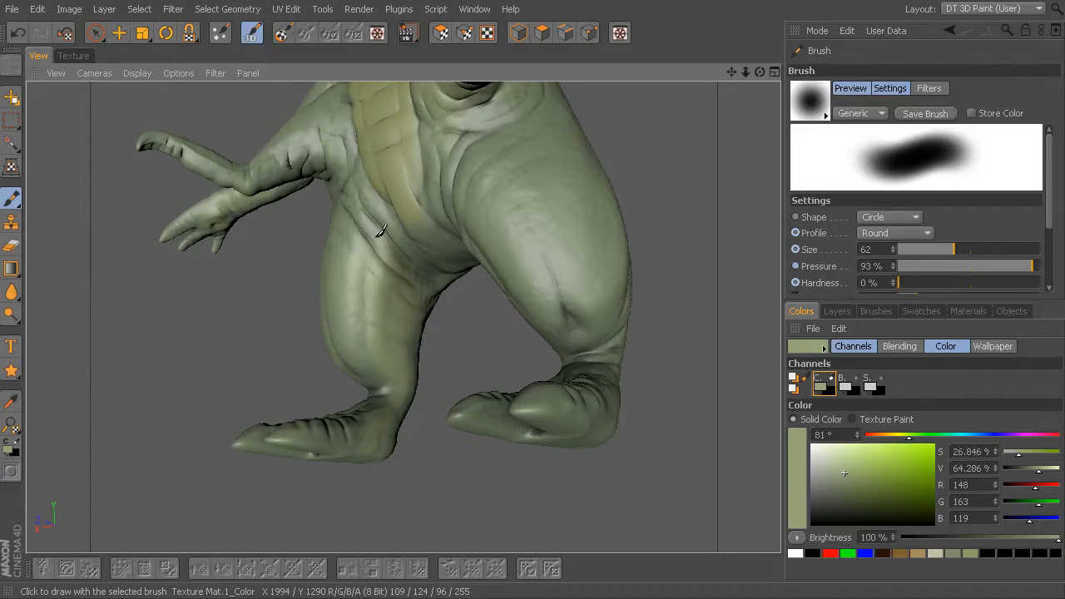
alt+drag(497, 326, 439, 299)
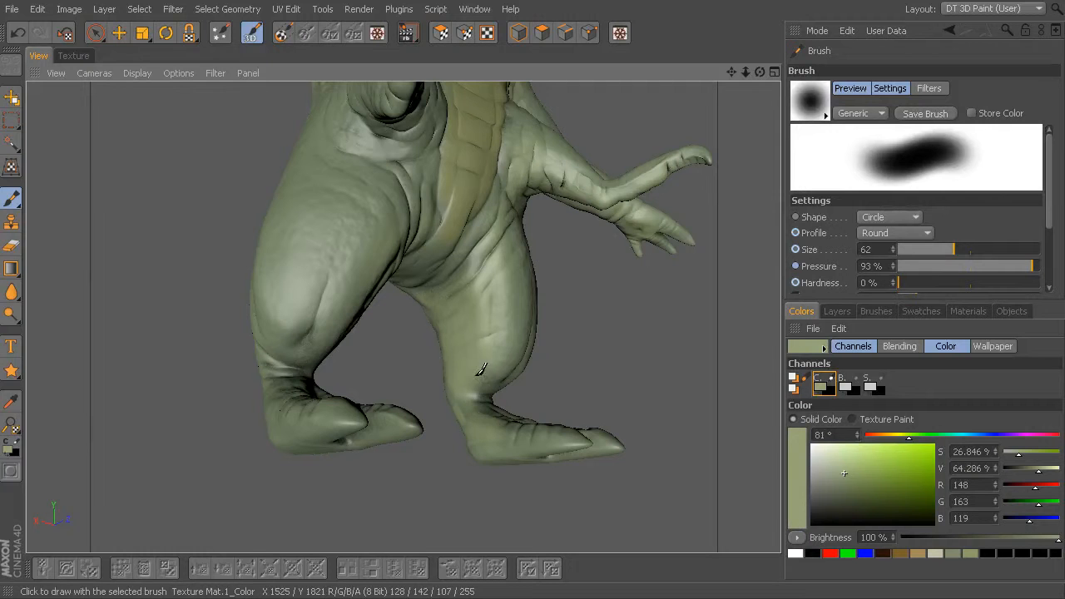
alt+drag(572, 305, 477, 228)
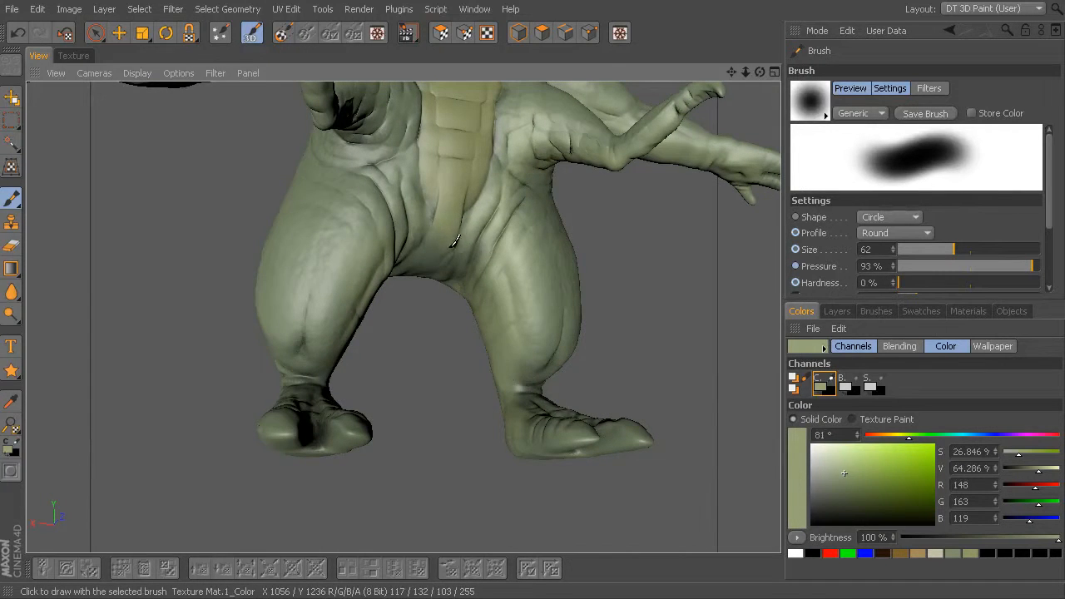
- Brush the light green over the creature's throat folds and the underside of its neck
alt+drag(518, 240, 560, 241)
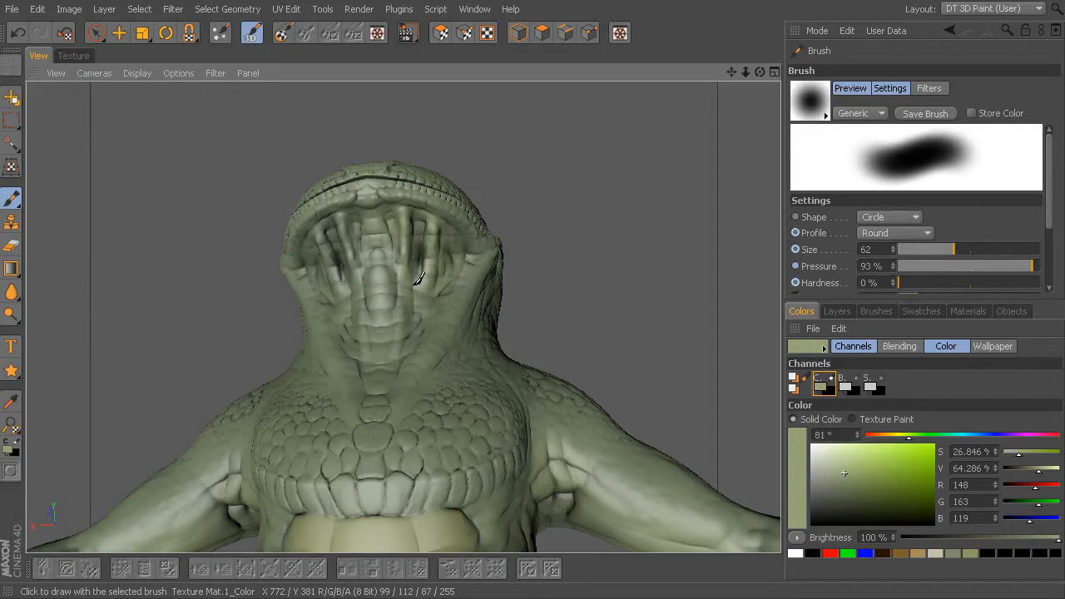
mouse_move(338, 299)
mouse_down()
mouse_move(378, 355)
mouse_move(429, 298)
mouse_up()
mouse_move(408, 341)
mouse_down()
mouse_move(359, 282)
mouse_move(339, 305)
mouse_up()
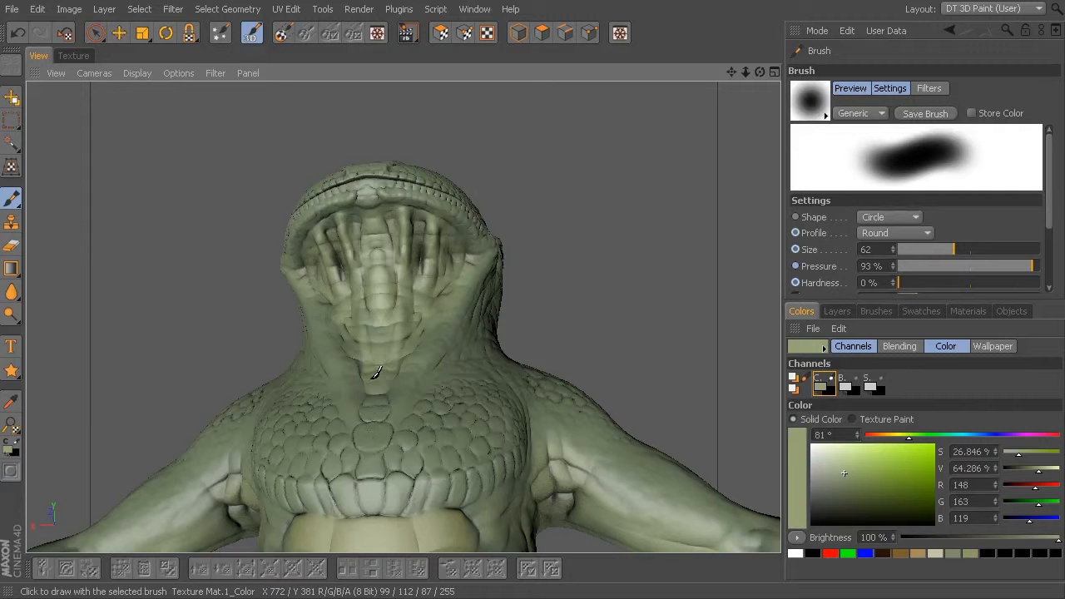
- Examine the painted colours on the whole creature from the front and side
alt+drag(529, 181, 663, 195)
alt+right_drag(657, 188, 585, 186)
alt+drag(585, 185, 651, 245)
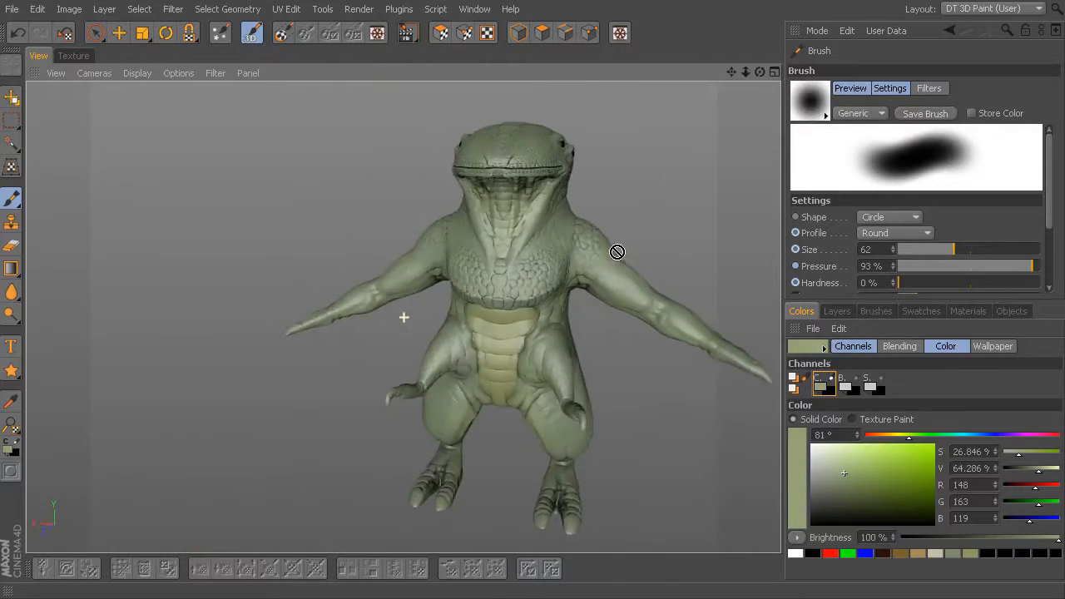
alt+middle_drag(651, 245, 552, 281)
alt+drag(603, 260, 582, 262)
alt+right_drag(601, 259, 617, 259)
alt+drag(617, 258, 598, 219)
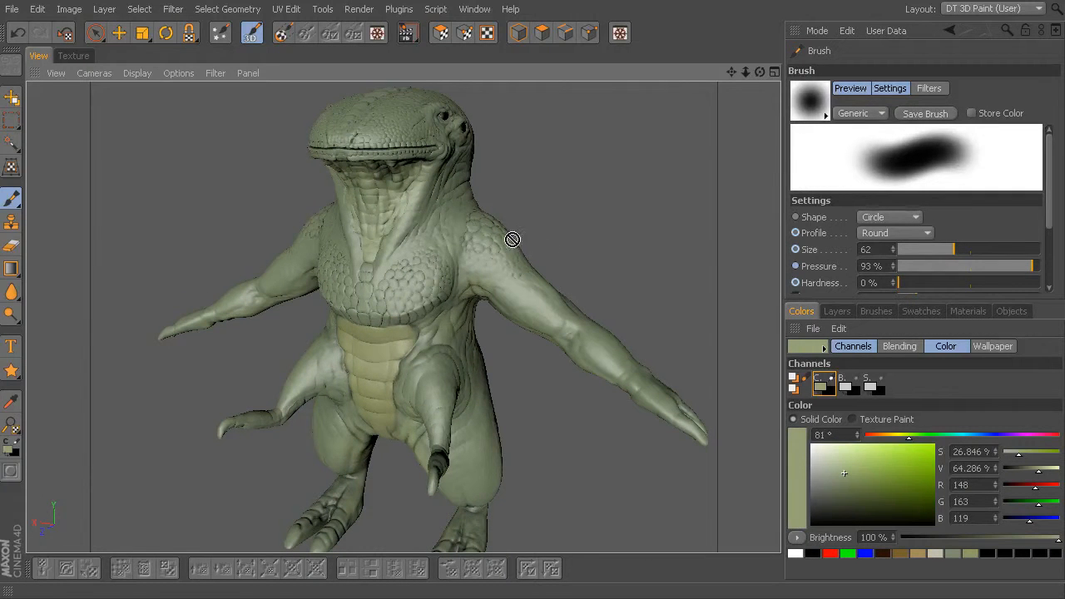
alt+drag(622, 211, 556, 284)
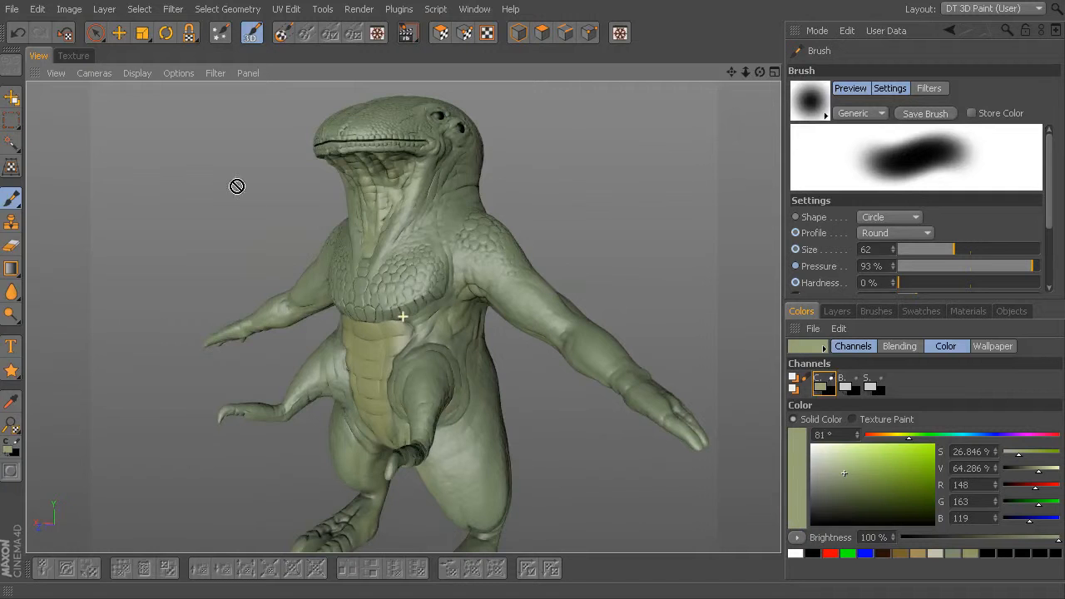
- Switch to the texture view and open the image stone_skin.jpg
click(73, 55)
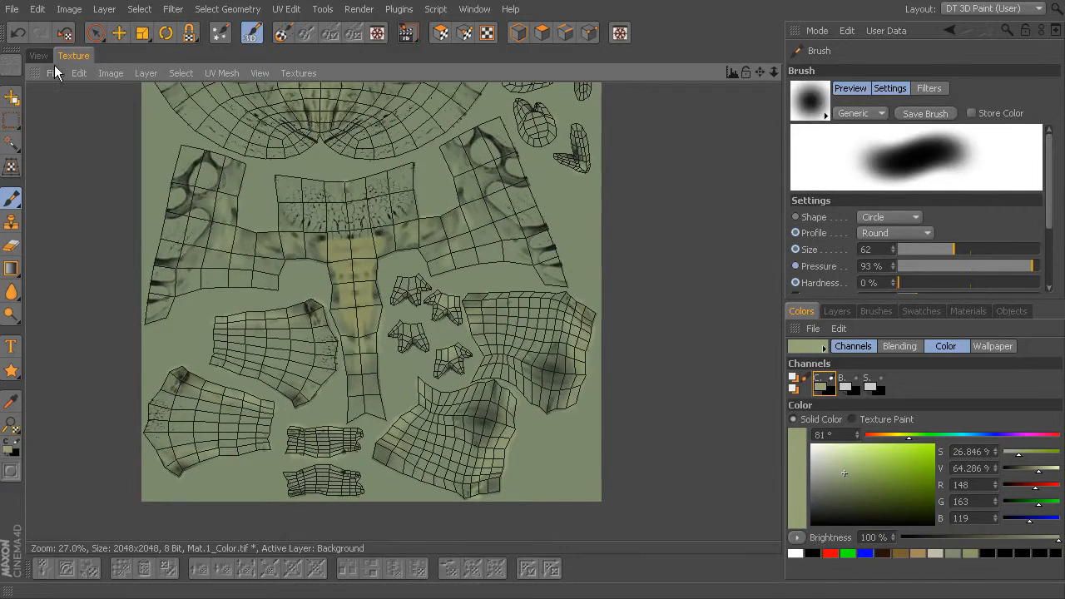
click(53, 73)
click(75, 116)
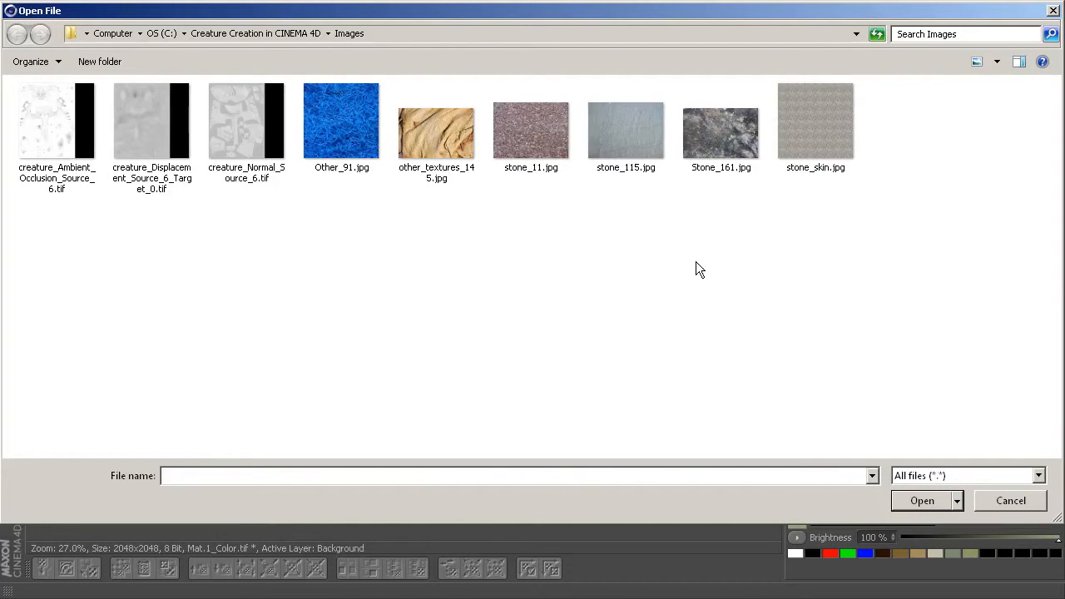
click(828, 130)
click(922, 500)
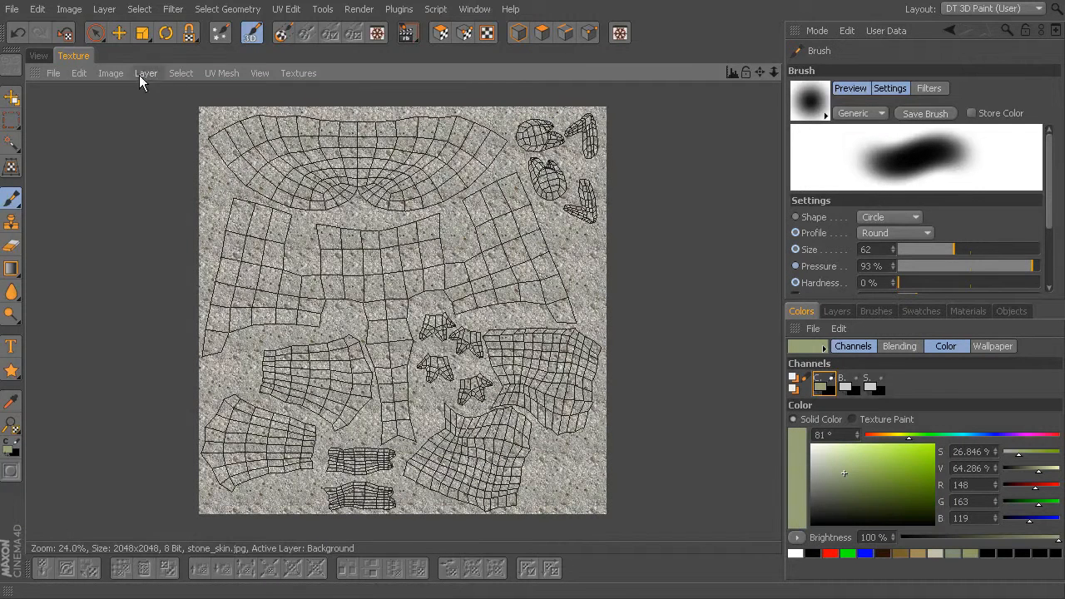
- Select and copy the entire stone_skin.jpg image and paste it as a new layer into Mat.1_Color.tif
click(170, 73)
click(191, 96)
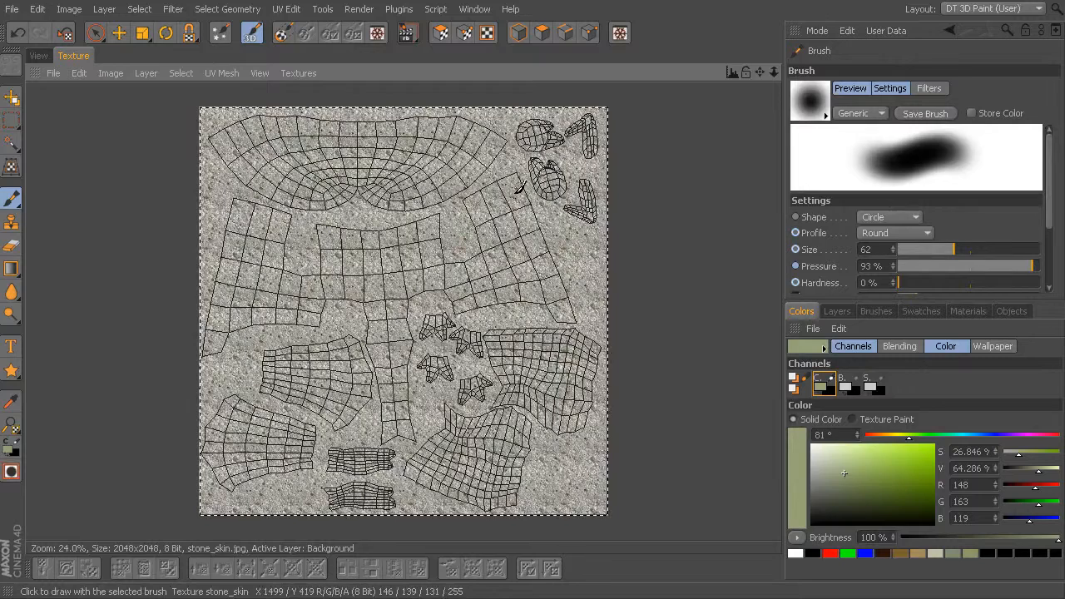
click(306, 72)
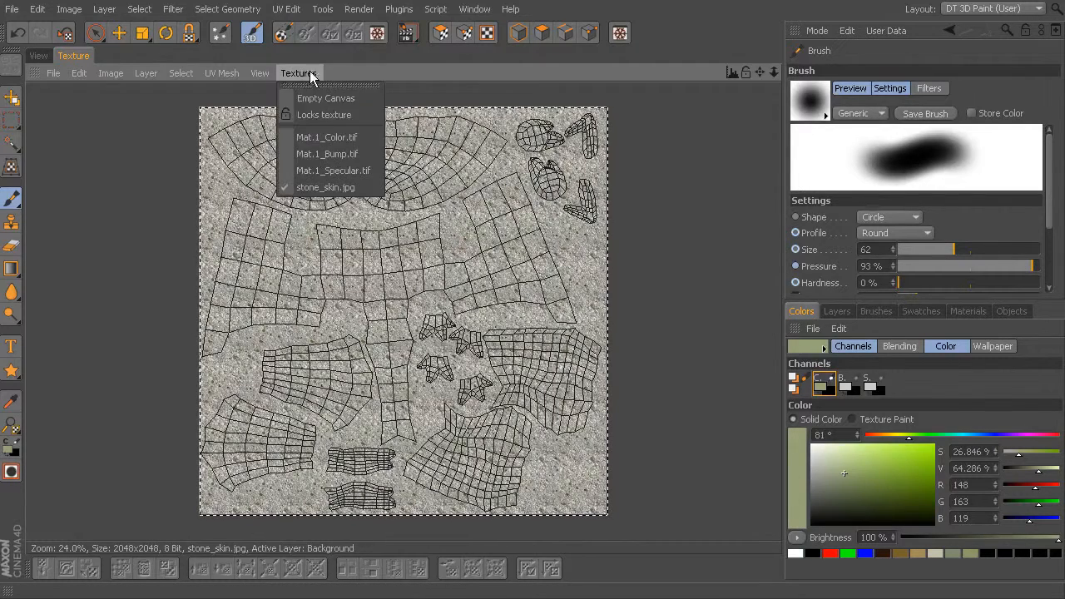
click(335, 136)
key(ctrl+v)
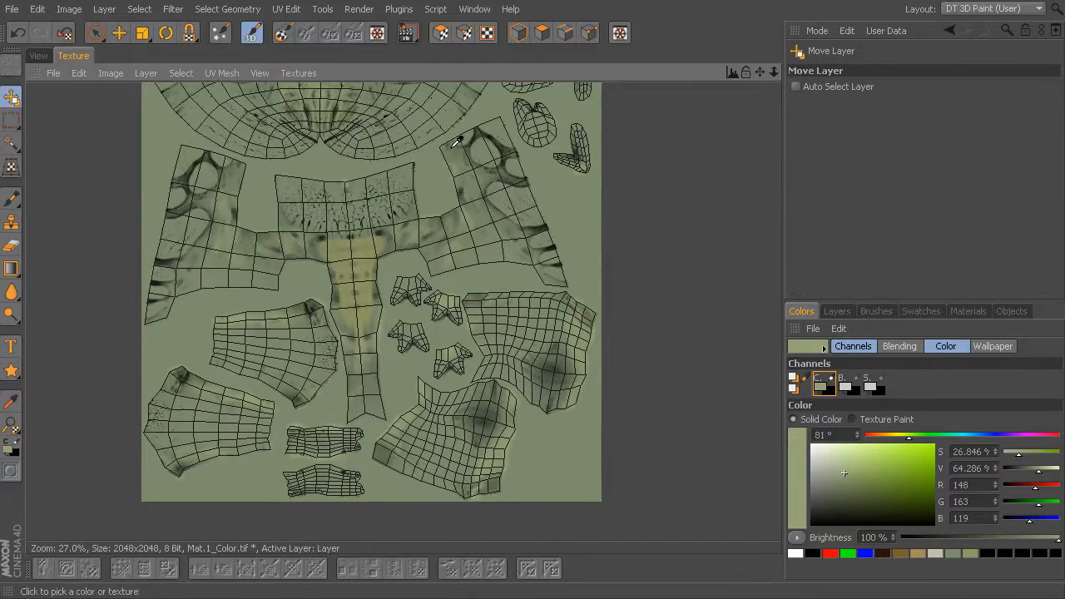
- Show the texture's layers and examine the pasted stone skin layer on the creature from several angles
click(837, 311)
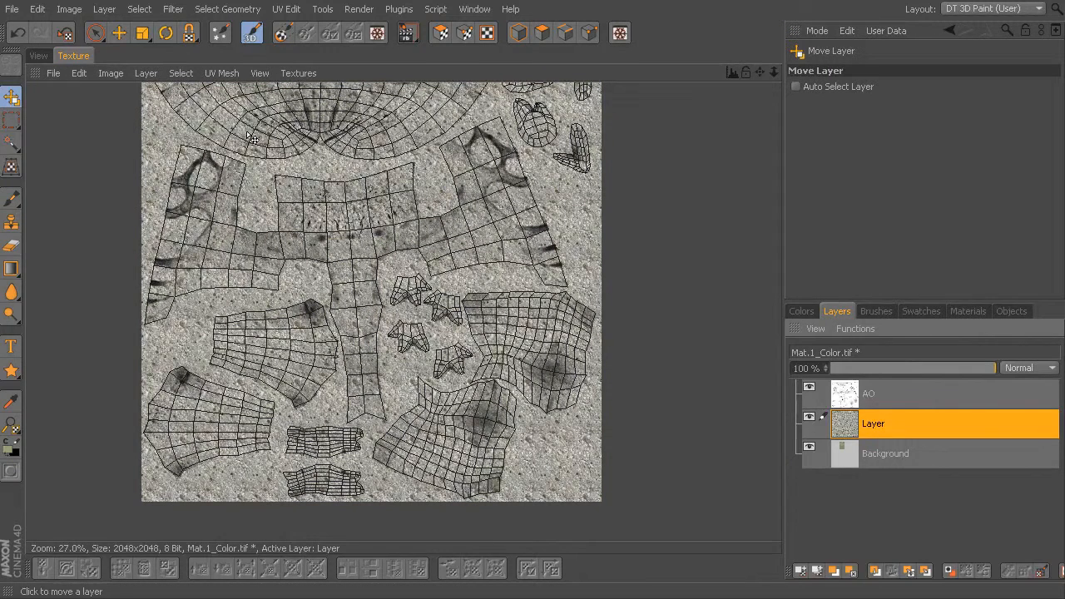
alt+middle_drag(593, 216, 581, 253)
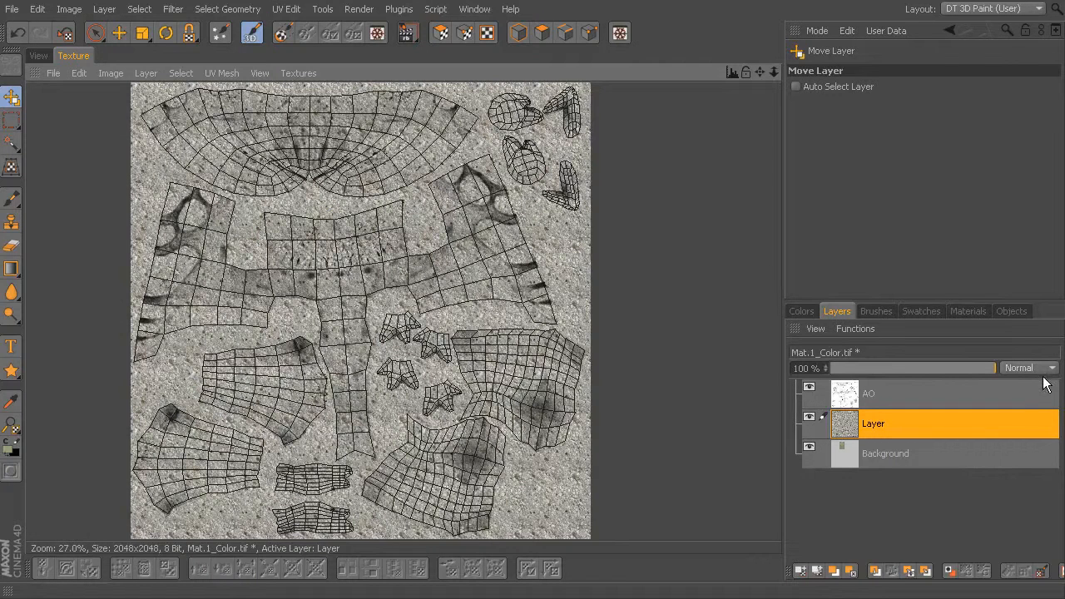
click(41, 56)
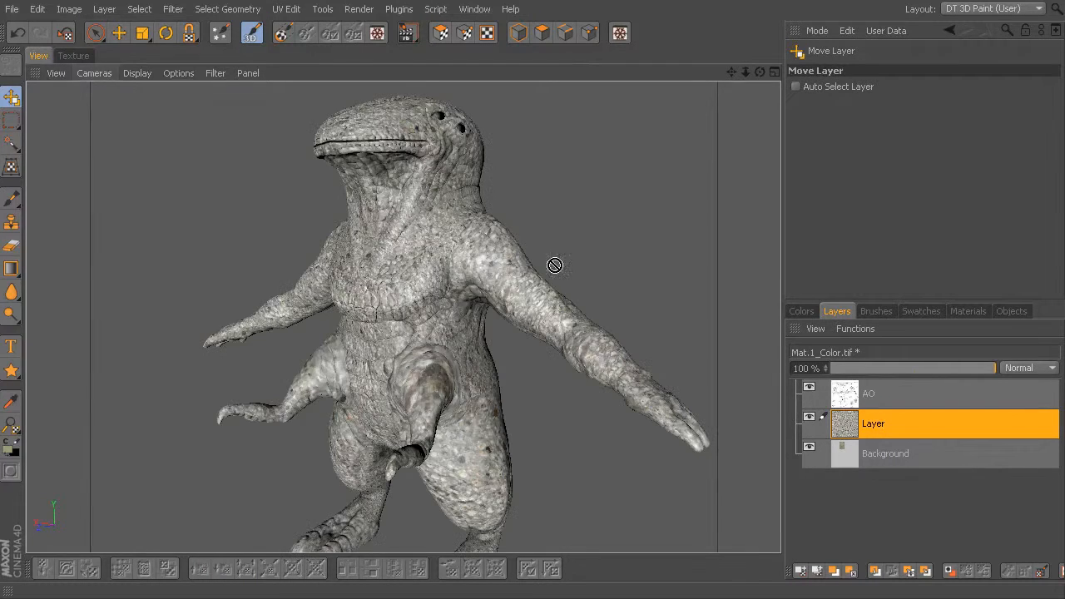
alt+drag(594, 257, 511, 334)
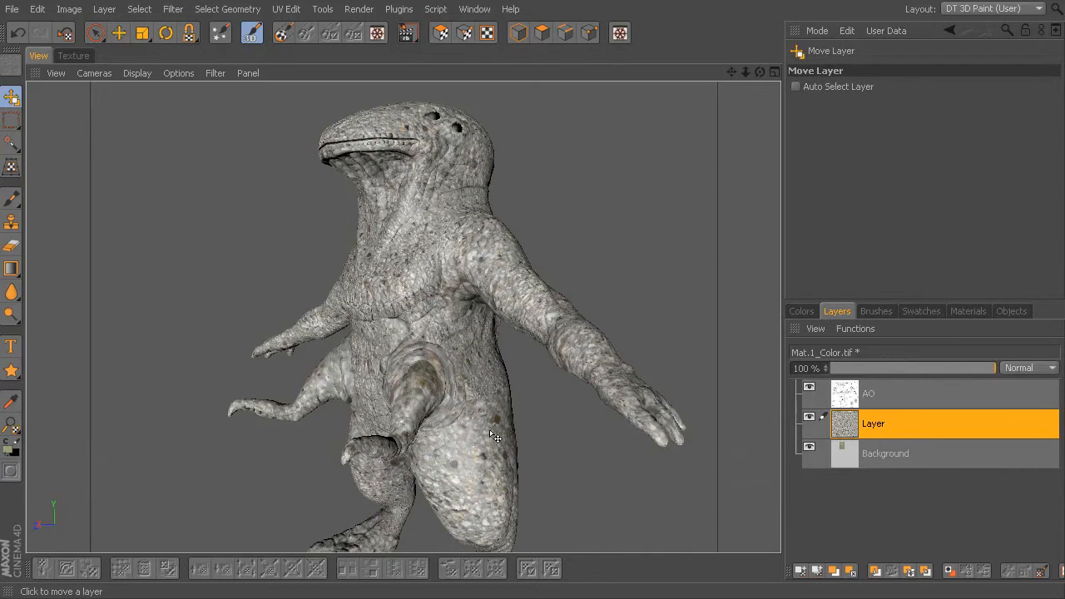
alt+drag(552, 444, 622, 452)
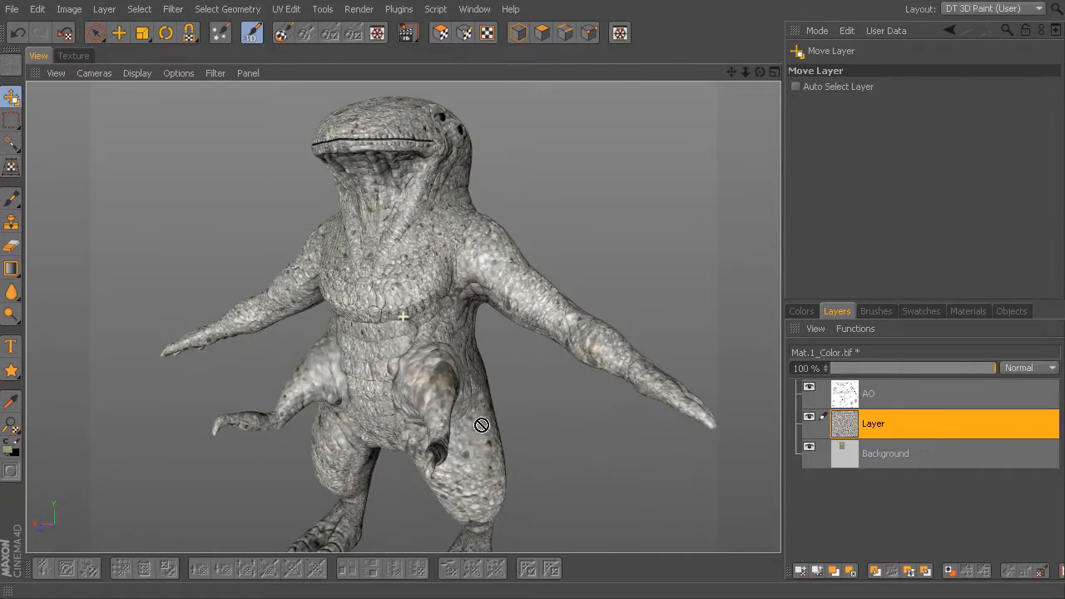
mouse_move(525, 424)
alt+mouse_down()
mouse_move(577, 418)
mouse_move(565, 416)
alt+mouse_up()
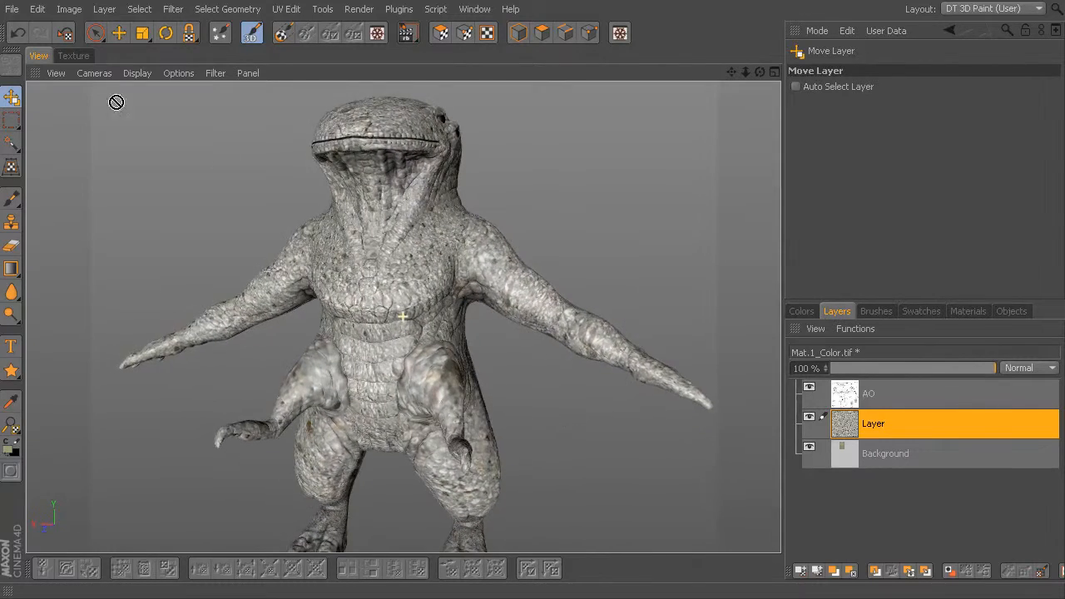
- Compare the stone pattern's scale on the UV layout with how it looks on the 3D creature
click(72, 56)
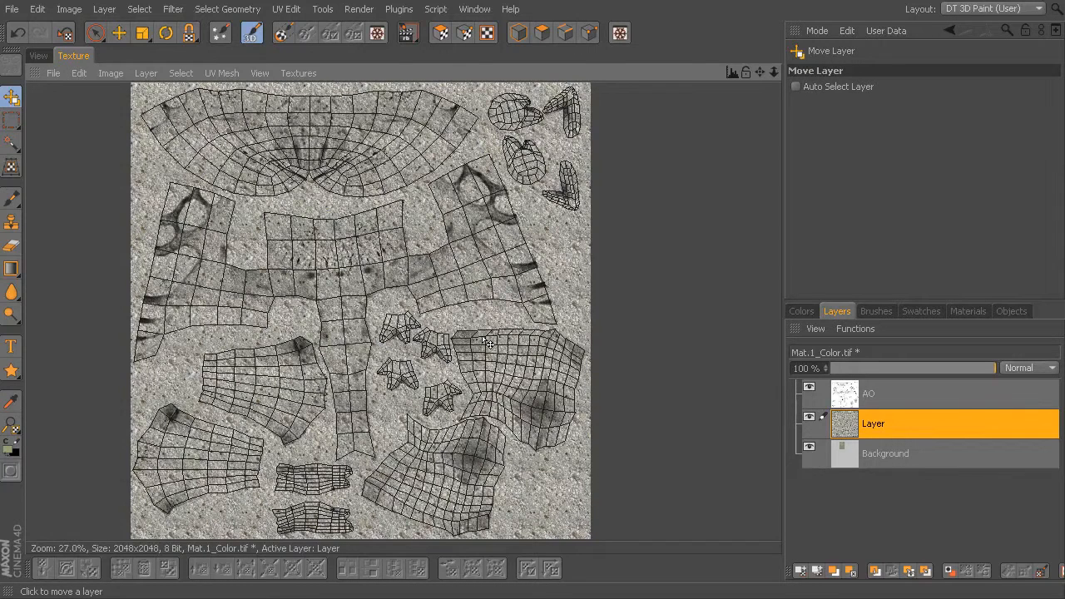
alt+middle_drag(539, 319, 491, 291)
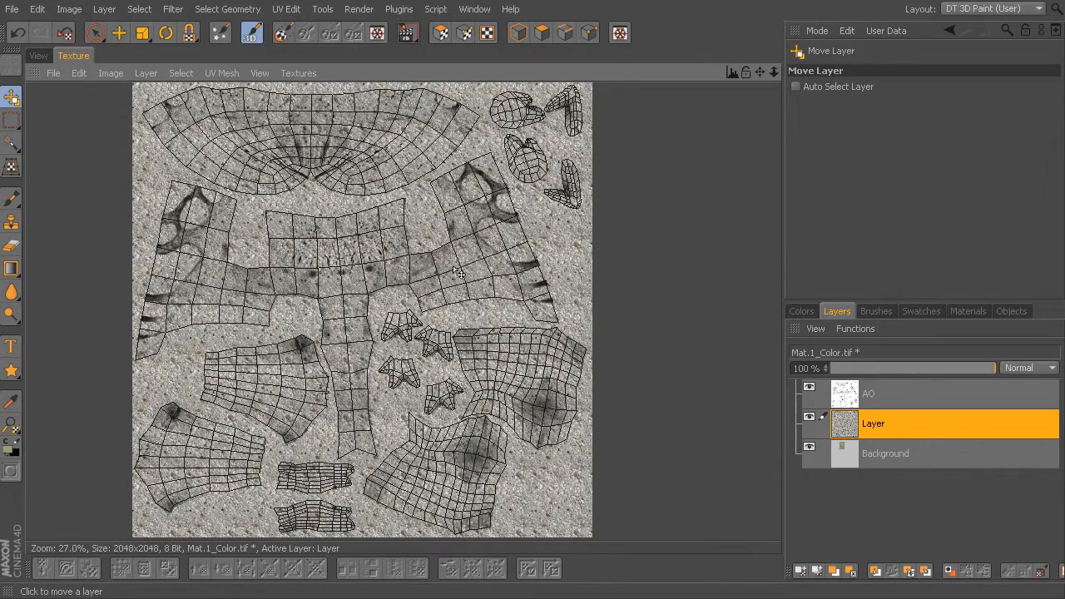
alt+right_drag(476, 301, 649, 297)
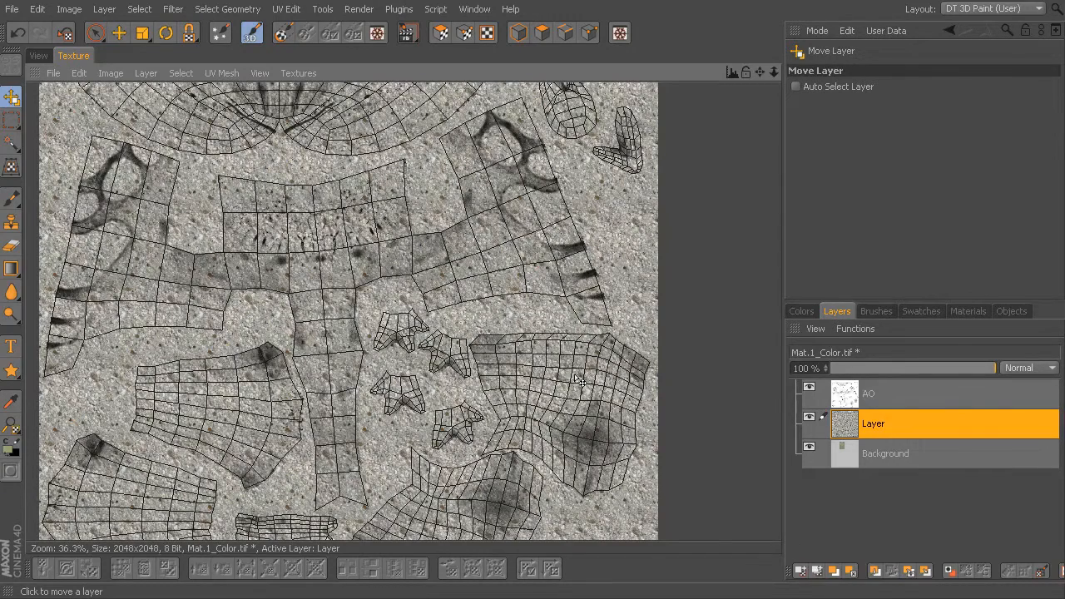
scroll(594, 388, down, 3)
click(38, 55)
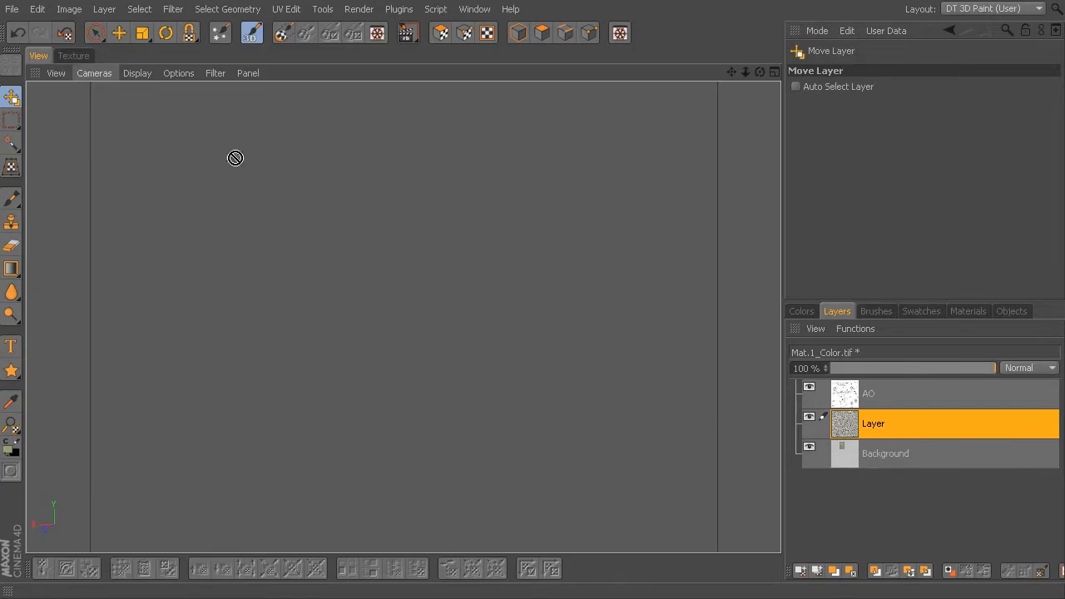
alt+drag(542, 387, 569, 316)
click(76, 56)
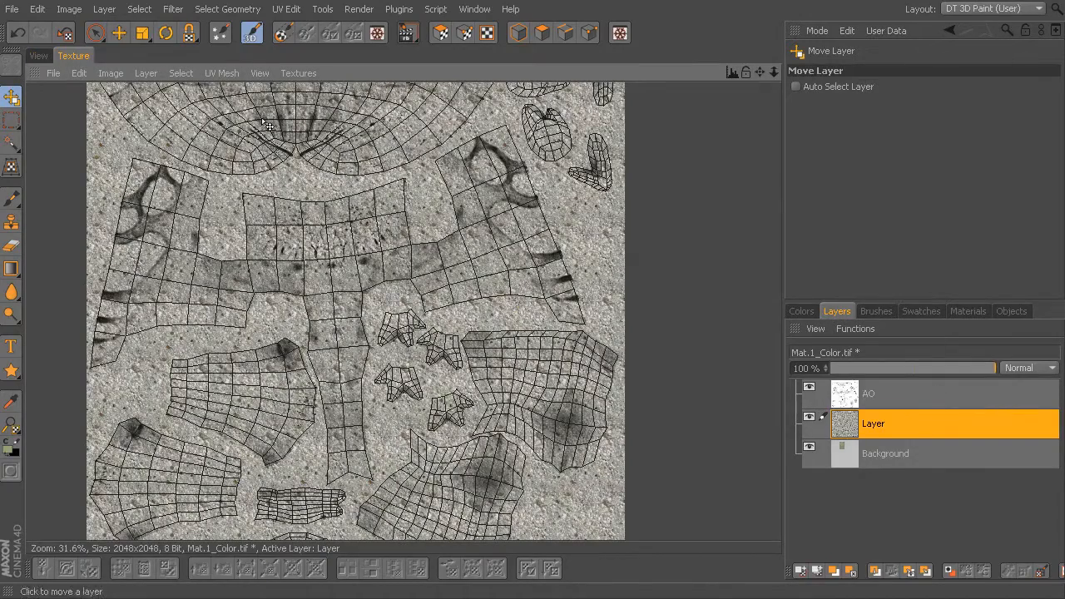
click(37, 55)
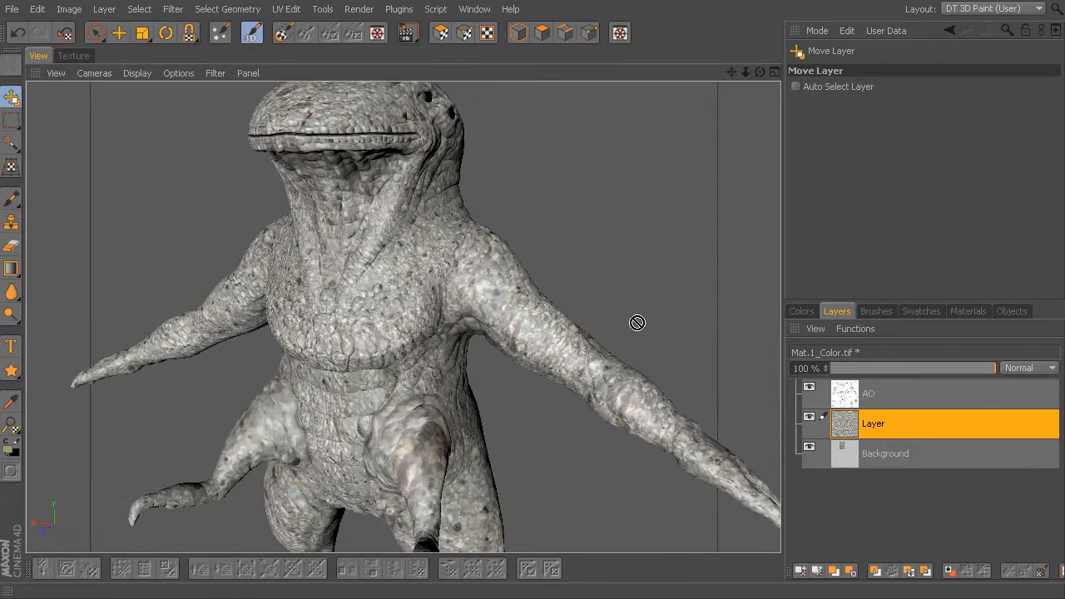
- Set the stone skin layer's blend mode to Multiply and its opacity to 67%, checking the blend on the creature
click(1038, 369)
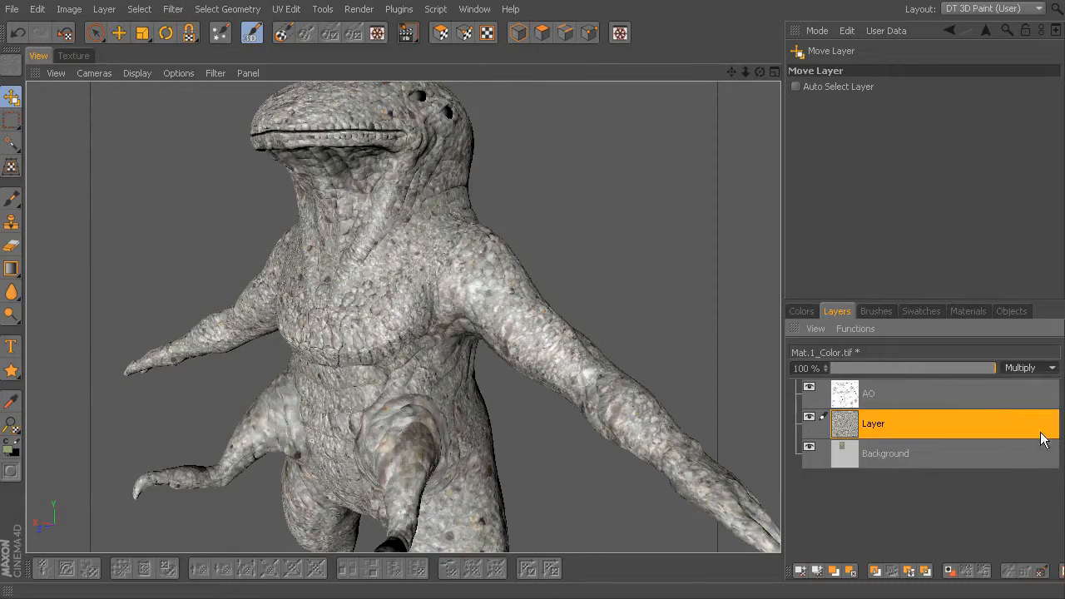
click(1039, 438)
alt+drag(641, 257, 584, 269)
drag(997, 370, 942, 368)
alt+drag(634, 304, 529, 294)
alt+right_drag(531, 293, 585, 306)
alt+drag(539, 315, 608, 306)
alt+right_drag(534, 311, 563, 312)
mouse_move(559, 312)
alt+mouse_down()
mouse_move(626, 309)
mouse_move(620, 297)
mouse_move(423, 245)
alt+mouse_up()
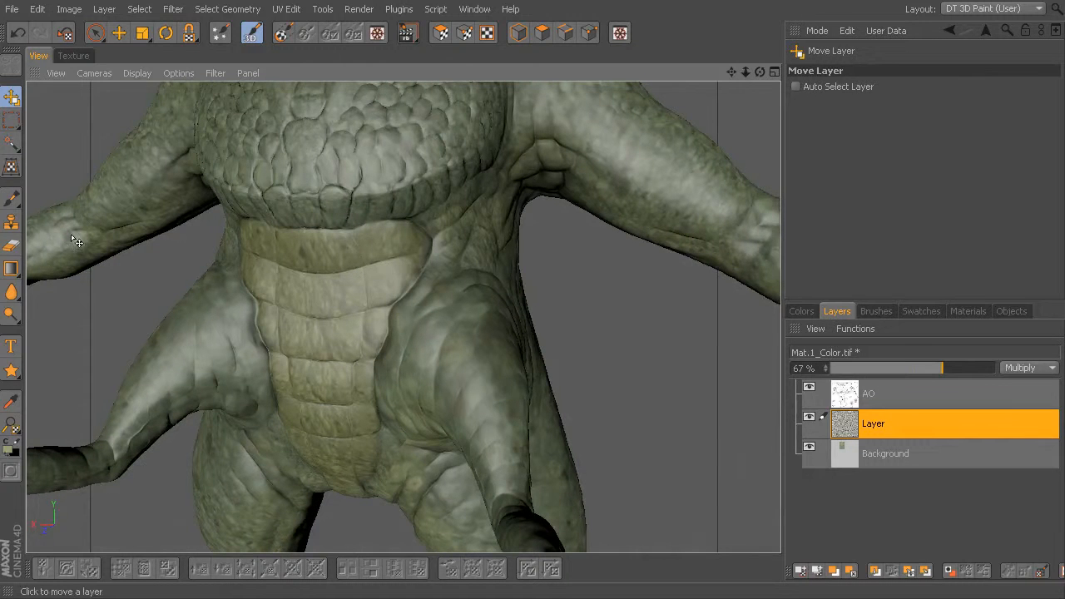
- Erase the stone skin layer over the creature's upper belly plates using the Eraser at size 25
click(11, 245)
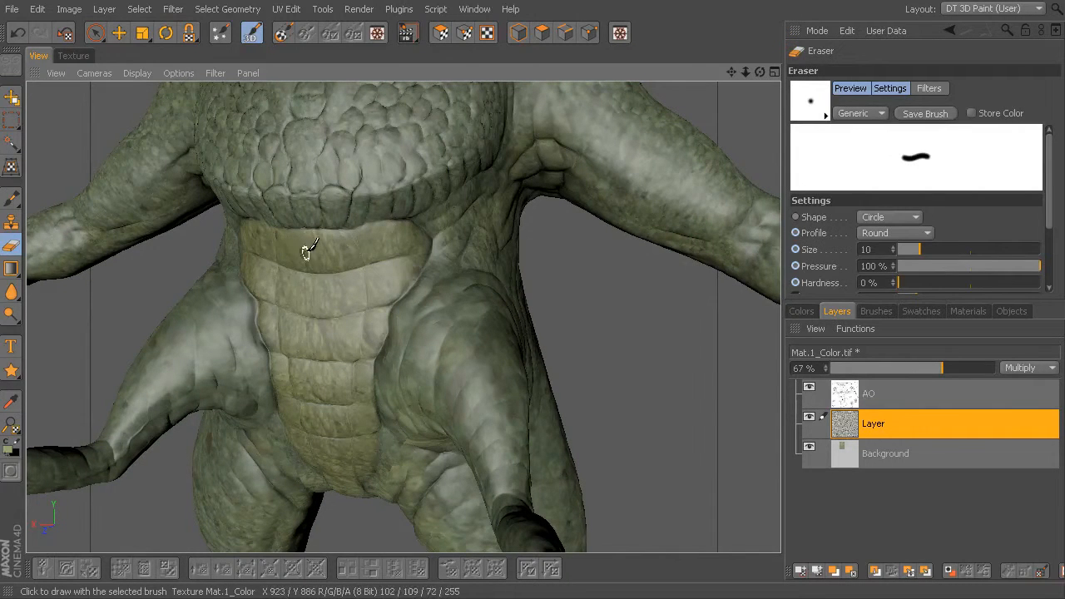
alt+drag(403, 317, 479, 271)
click(930, 249)
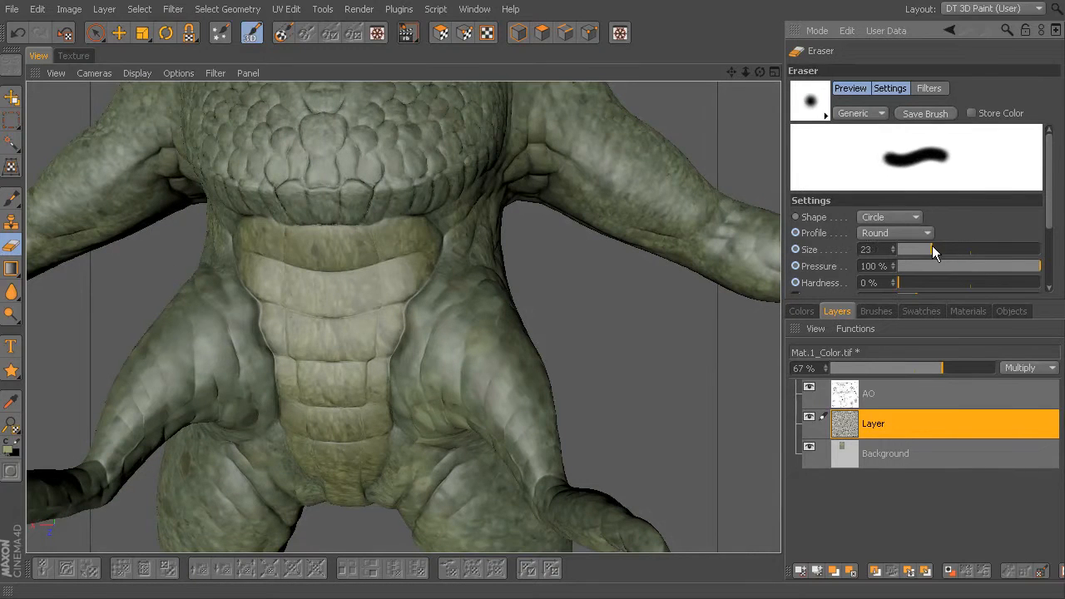
drag(396, 249, 405, 262)
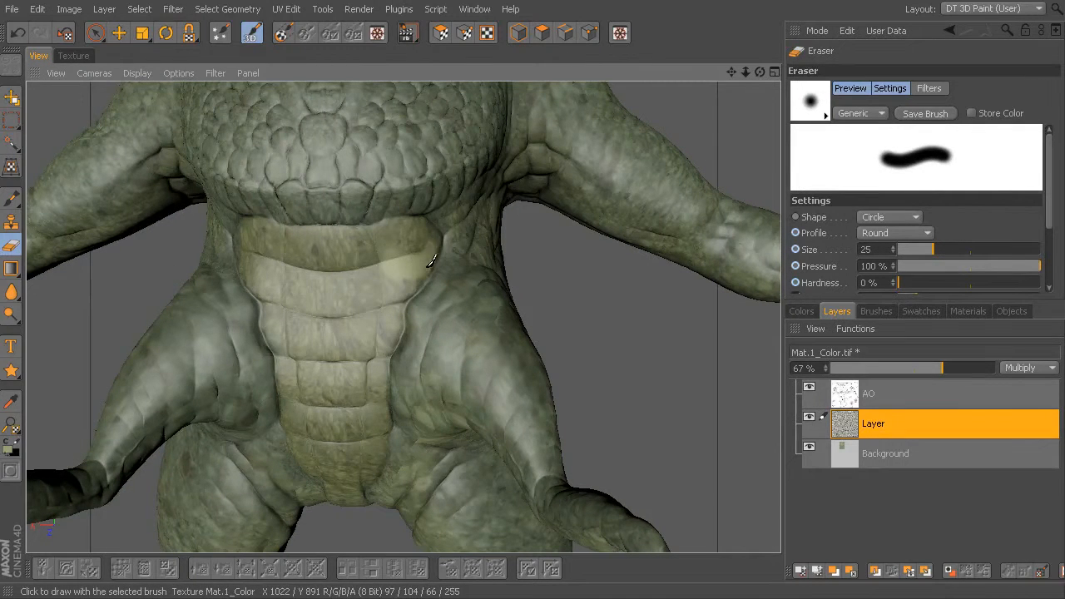
mouse_move(402, 230)
mouse_down()
mouse_move(366, 251)
mouse_move(352, 290)
mouse_move(272, 261)
mouse_move(297, 241)
mouse_move(347, 275)
mouse_up()
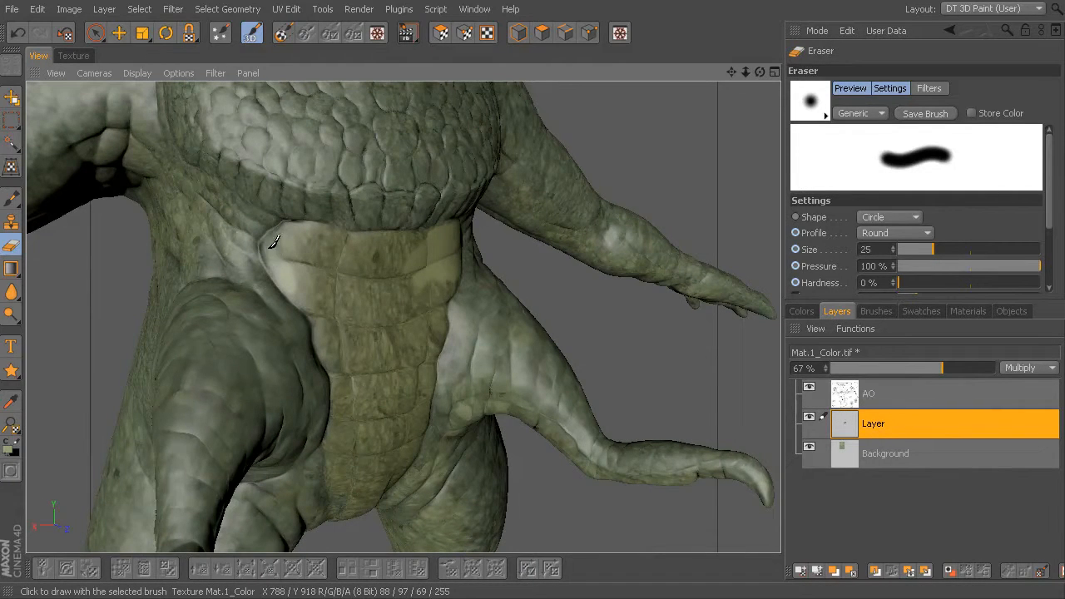
mouse_move(287, 230)
mouse_down()
mouse_move(344, 267)
mouse_move(358, 238)
mouse_move(430, 237)
mouse_move(391, 261)
mouse_up()
mouse_move(404, 316)
alt+mouse_down()
mouse_move(358, 282)
mouse_move(277, 288)
mouse_move(269, 272)
alt+mouse_up()
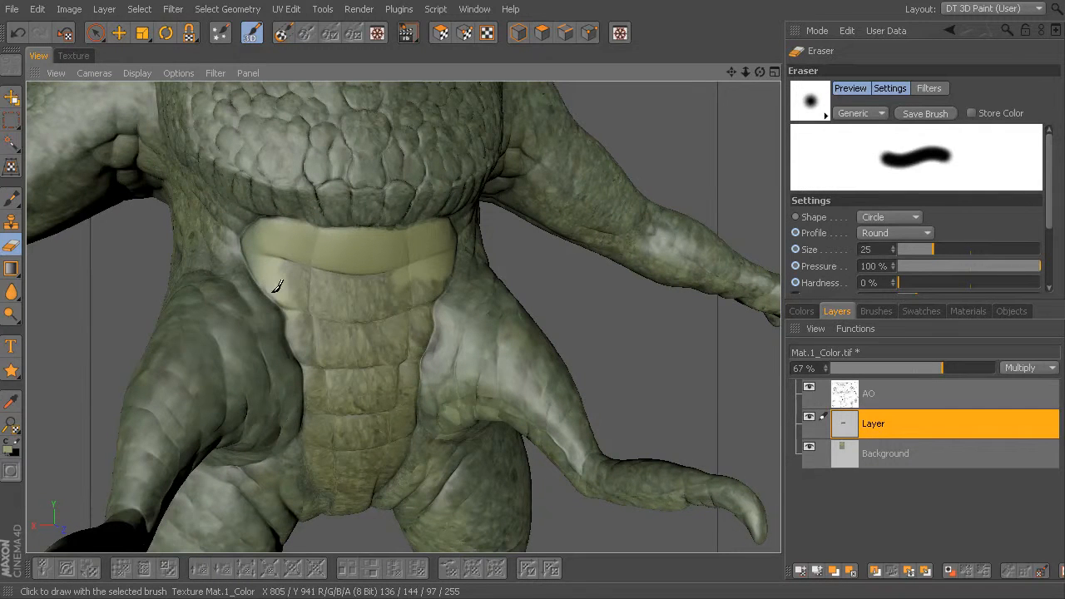
- Erase the stone texture from the middle and lower belly plates down to the groin
mouse_move(309, 344)
mouse_down()
mouse_move(317, 275)
mouse_move(298, 255)
mouse_move(344, 295)
mouse_move(370, 259)
mouse_move(407, 280)
mouse_move(371, 254)
mouse_move(342, 359)
mouse_move(369, 375)
mouse_up()
alt+drag(387, 300, 304, 270)
alt+drag(397, 260, 387, 275)
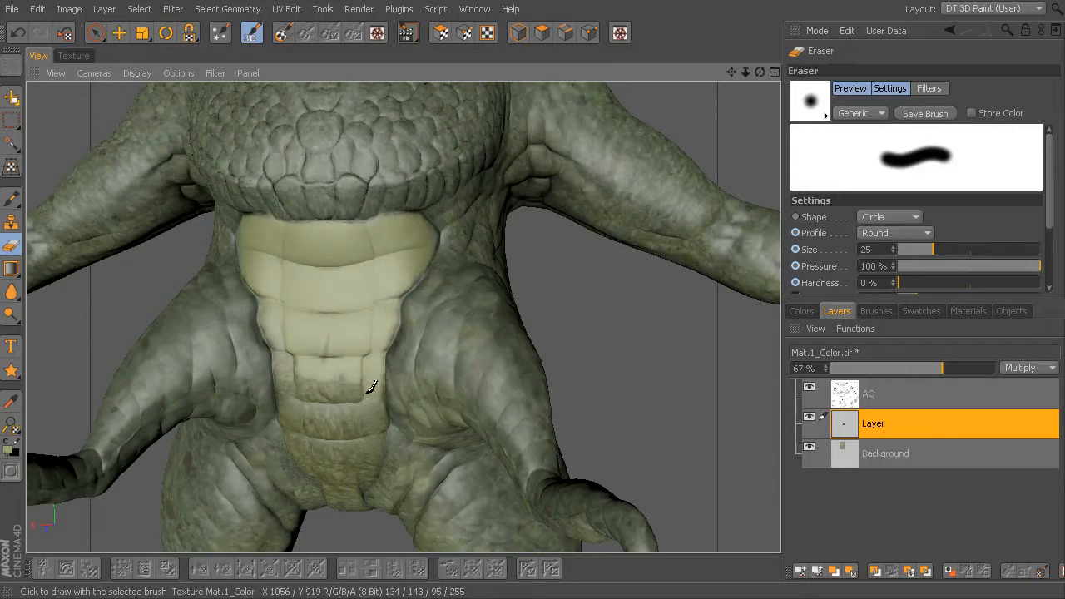
alt+drag(331, 342, 402, 292)
mouse_move(316, 382)
mouse_down()
mouse_move(308, 416)
mouse_move(330, 322)
mouse_up()
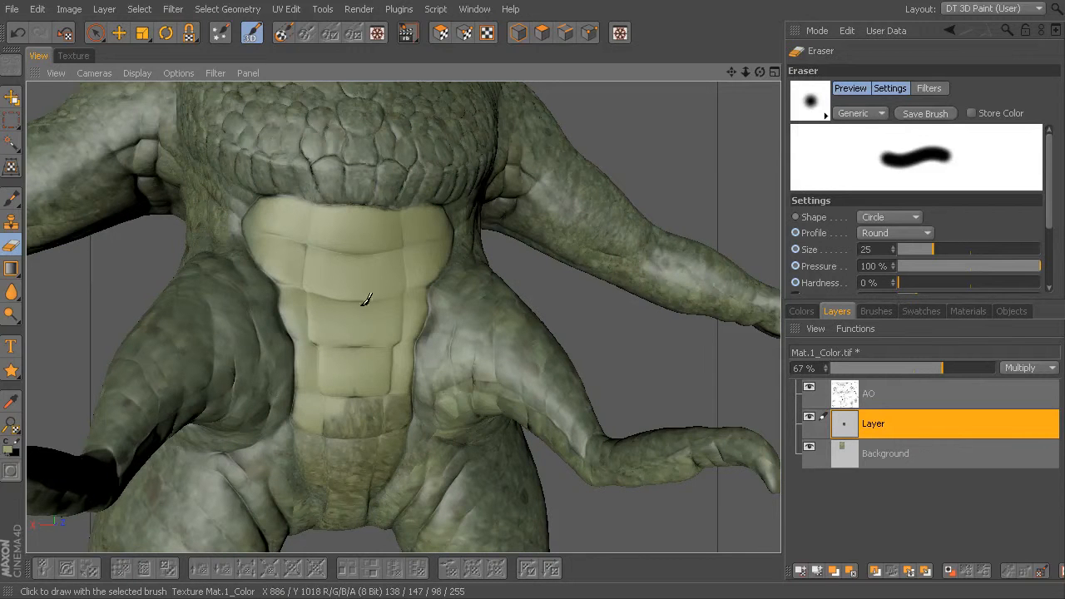
drag(359, 391, 326, 418)
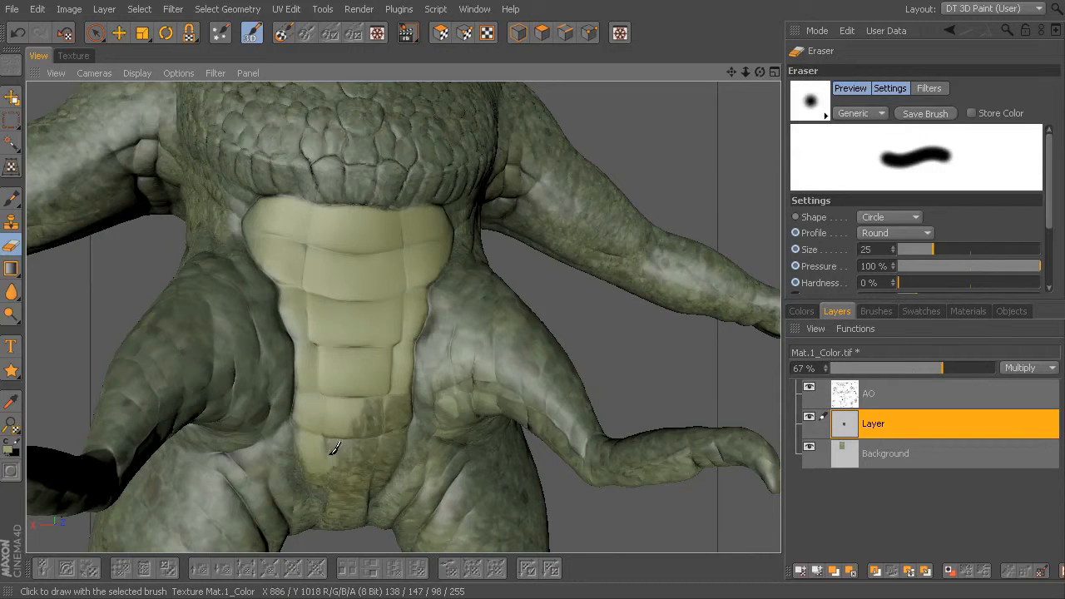
drag(328, 458, 328, 428)
mouse_move(363, 392)
mouse_down()
mouse_move(388, 409)
mouse_move(406, 389)
mouse_move(391, 458)
mouse_move(347, 479)
mouse_up()
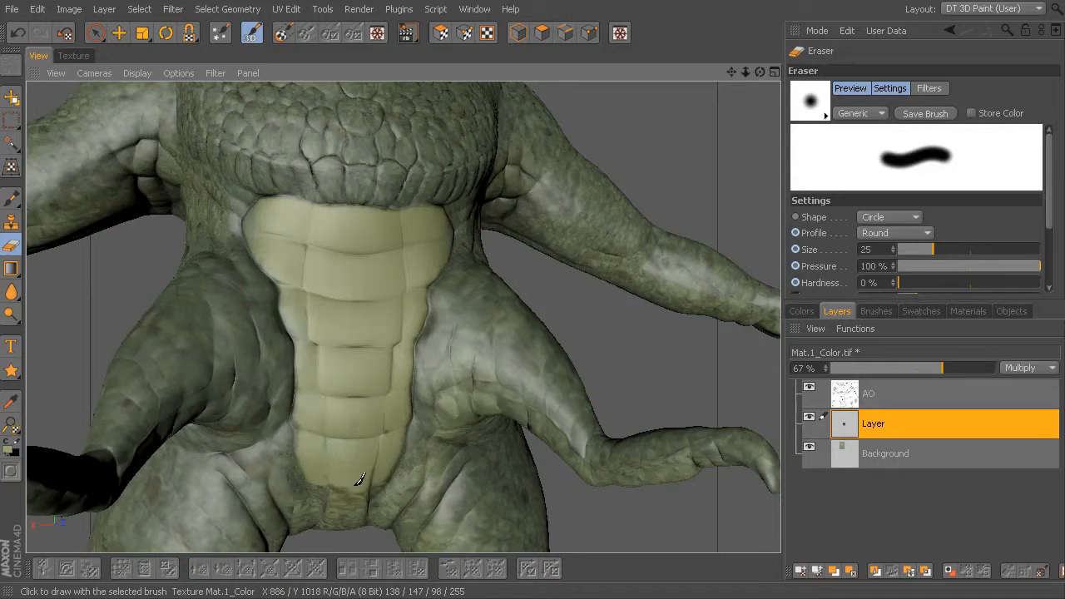
- Erase the stone texture from the creature's throat folds and the area under its jaw
mouse_move(338, 391)
alt+mouse_down()
mouse_move(347, 357)
mouse_move(300, 385)
mouse_move(368, 513)
mouse_move(365, 447)
mouse_move(414, 264)
mouse_move(410, 337)
mouse_move(435, 233)
mouse_move(449, 218)
alt+mouse_up()
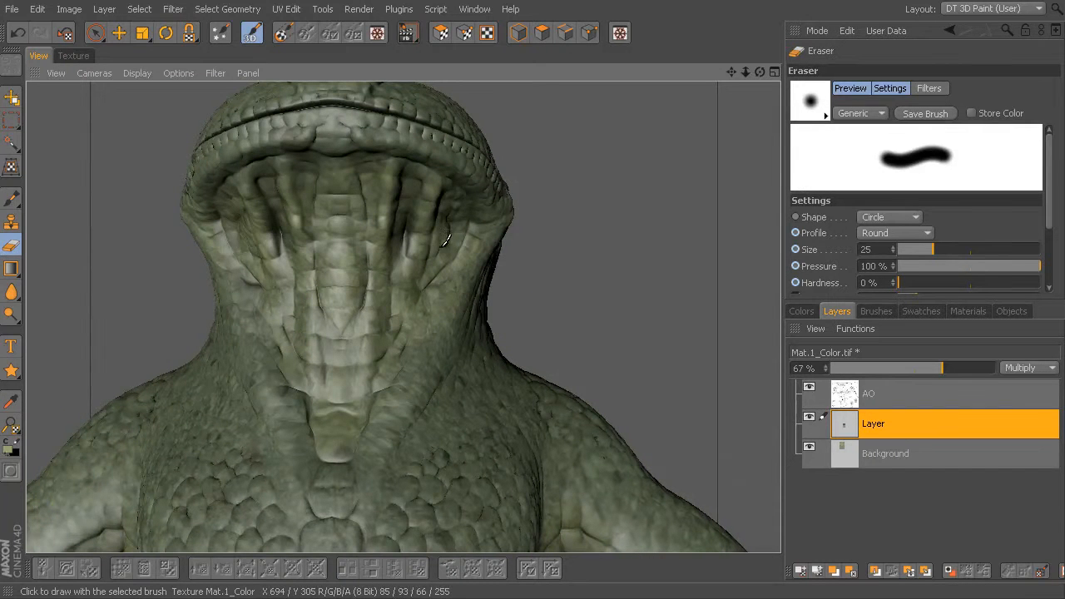
mouse_move(453, 199)
mouse_down()
mouse_move(428, 233)
mouse_move(420, 171)
mouse_move(405, 196)
mouse_move(411, 312)
mouse_move(445, 244)
mouse_up()
mouse_move(418, 306)
mouse_down()
mouse_move(348, 436)
mouse_move(238, 236)
mouse_move(223, 184)
mouse_move(307, 158)
mouse_move(250, 233)
mouse_move(254, 258)
mouse_move(287, 200)
mouse_move(297, 289)
mouse_move(279, 276)
mouse_move(308, 354)
mouse_move(345, 391)
mouse_move(385, 304)
mouse_move(356, 343)
mouse_up()
mouse_move(374, 270)
alt+mouse_down()
mouse_move(397, 191)
mouse_move(380, 162)
mouse_move(356, 254)
mouse_move(341, 202)
mouse_move(333, 253)
mouse_move(314, 261)
mouse_move(347, 230)
mouse_move(368, 296)
mouse_move(396, 304)
mouse_move(410, 267)
mouse_move(407, 283)
alt+mouse_up()
drag(430, 220, 376, 192)
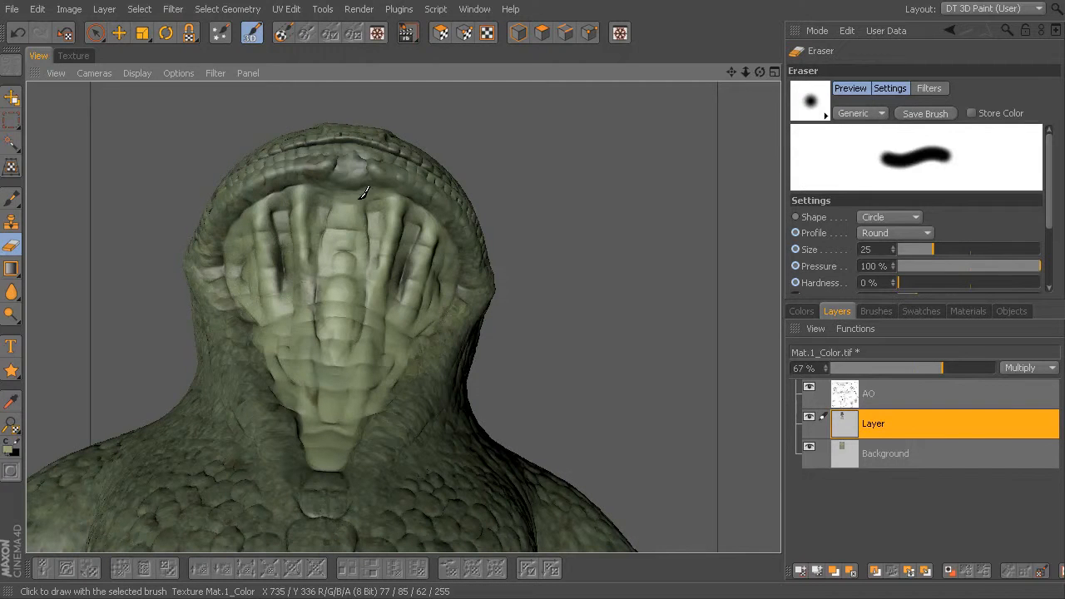
drag(325, 280, 305, 306)
- Lower the stone skin layer's opacity to 51% and check the whole creature
alt+drag(403, 251, 302, 266)
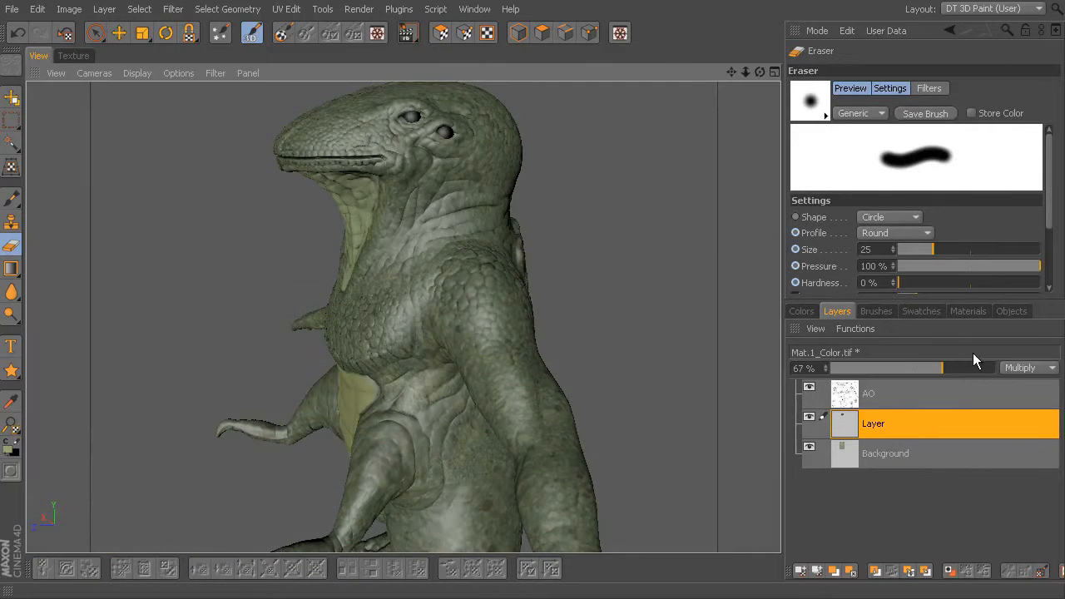
alt+drag(630, 300, 668, 359)
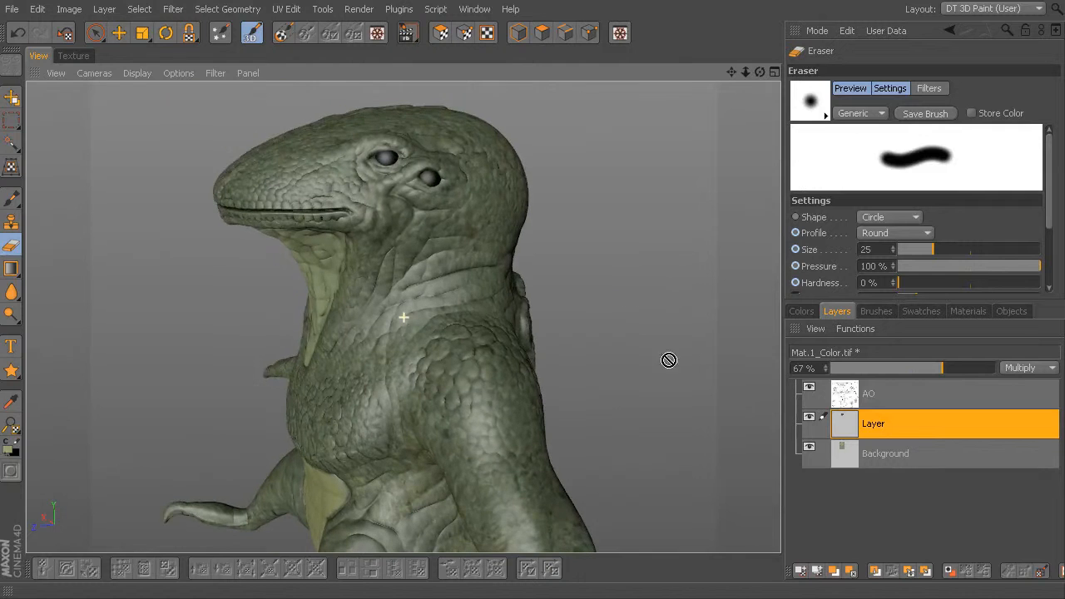
click(931, 370)
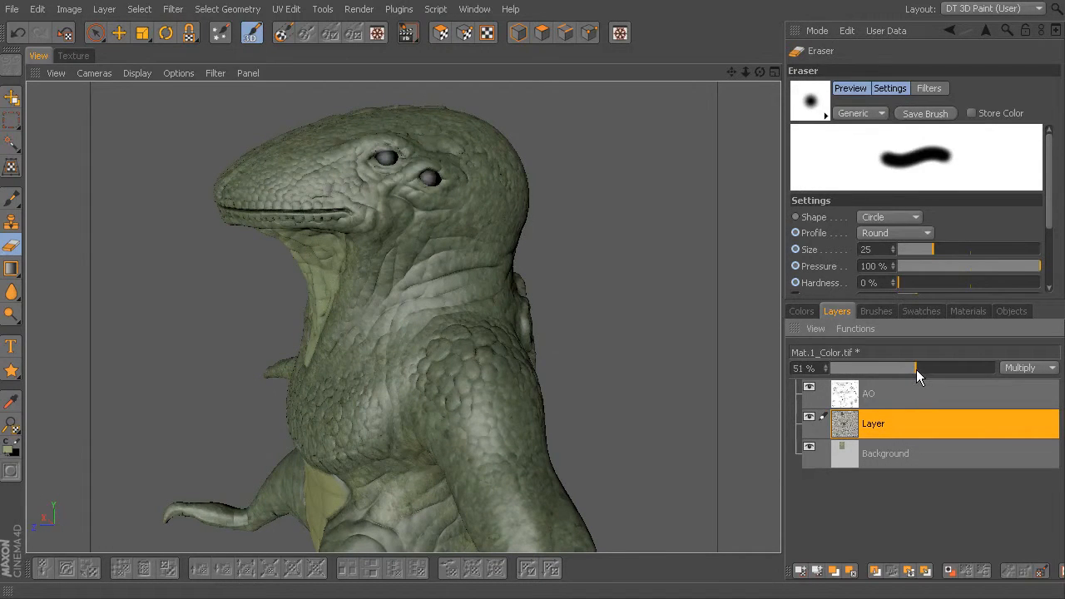
alt+drag(628, 336, 768, 322)
alt+drag(534, 332, 274, 396)
alt+drag(501, 427, 295, 188)
- Switch to the stone_skin.jpg texture, replace its selection with a roughly square area near the middle, and return to the 3D view
click(73, 56)
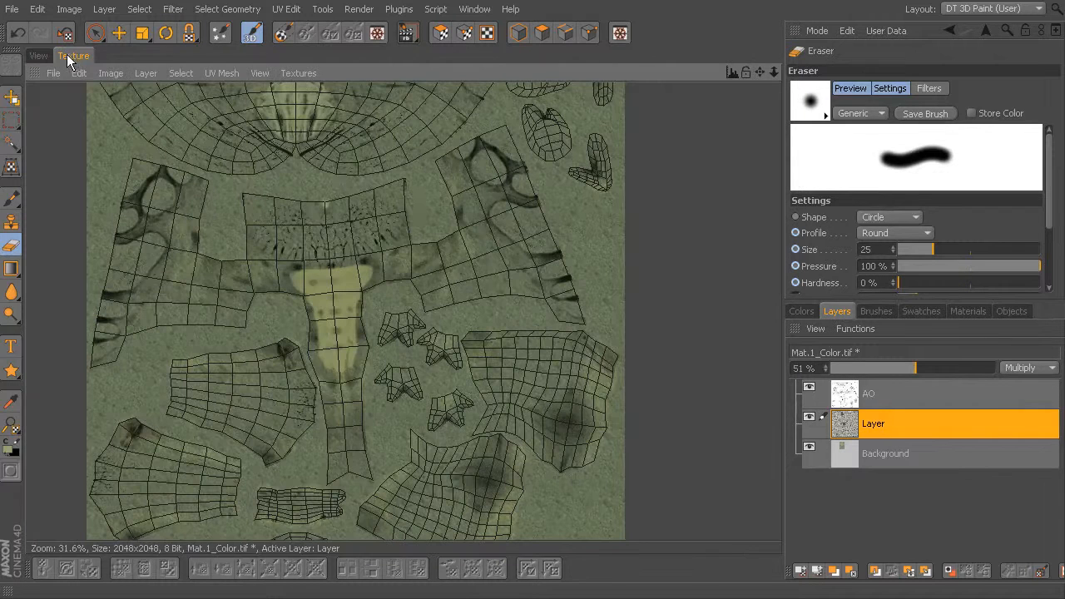
click(292, 72)
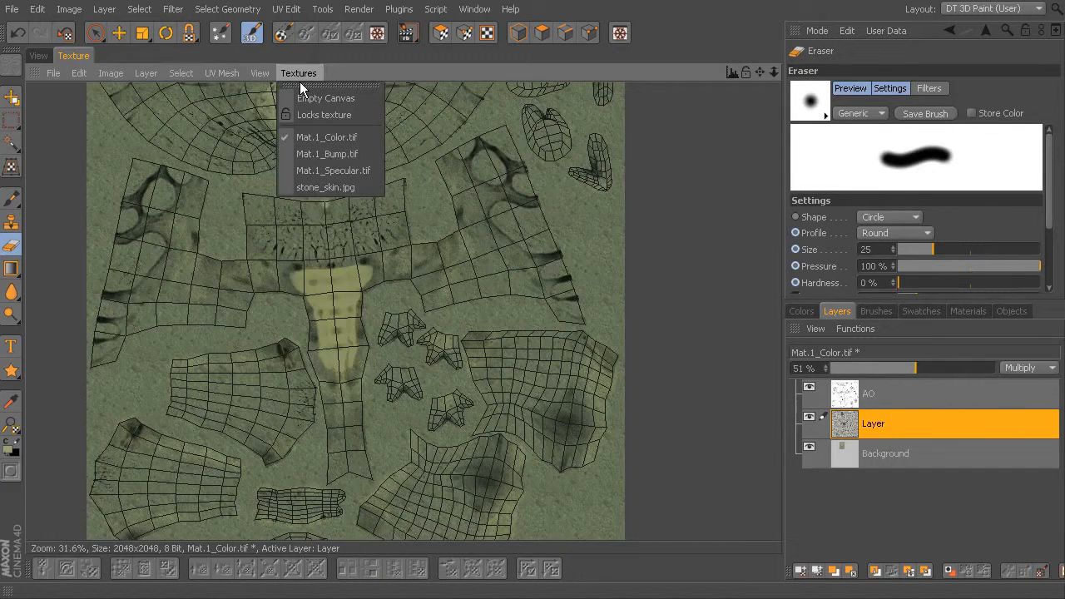
click(325, 187)
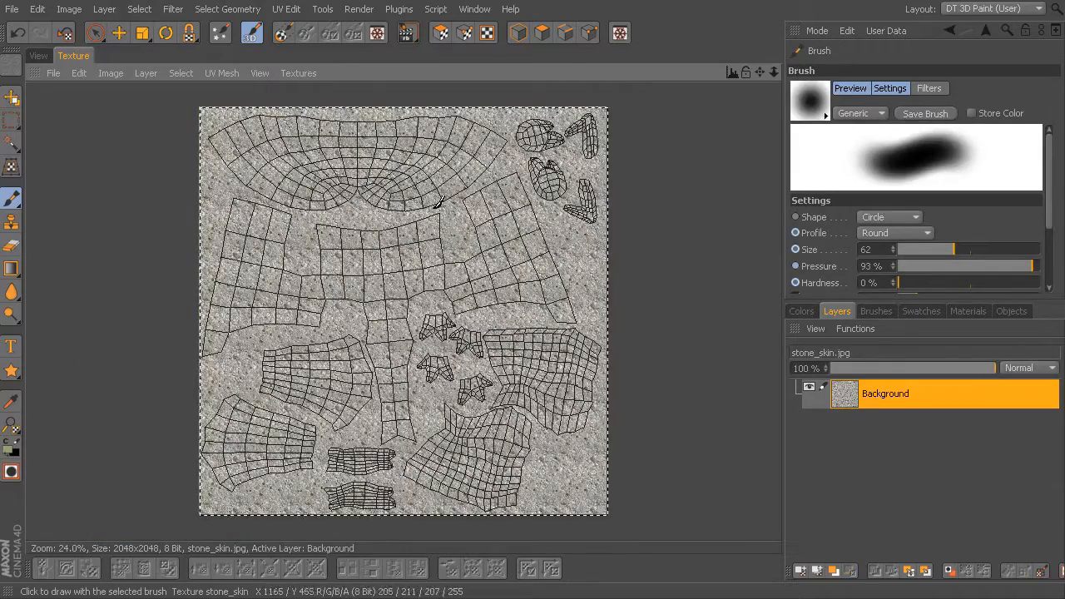
scroll(426, 240, up, 1)
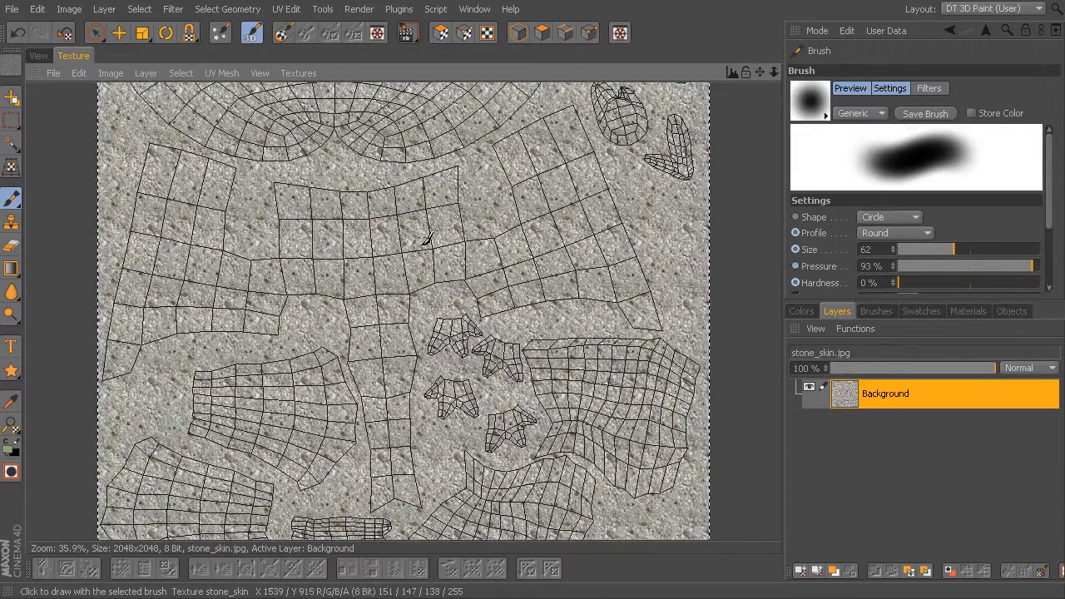
click(12, 121)
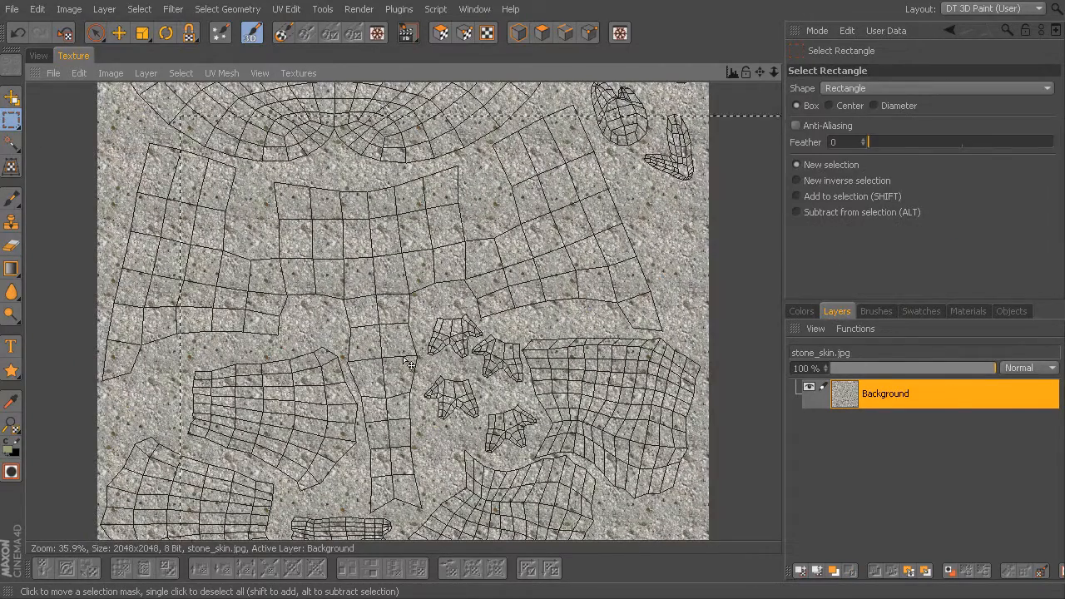
click(188, 177)
drag(268, 210, 468, 414)
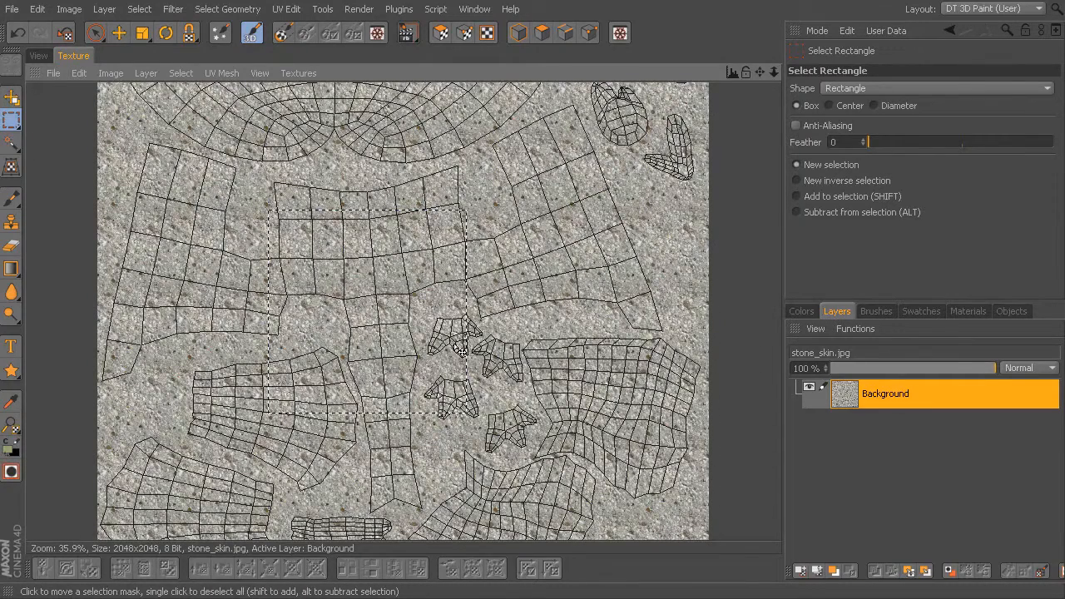
click(37, 56)
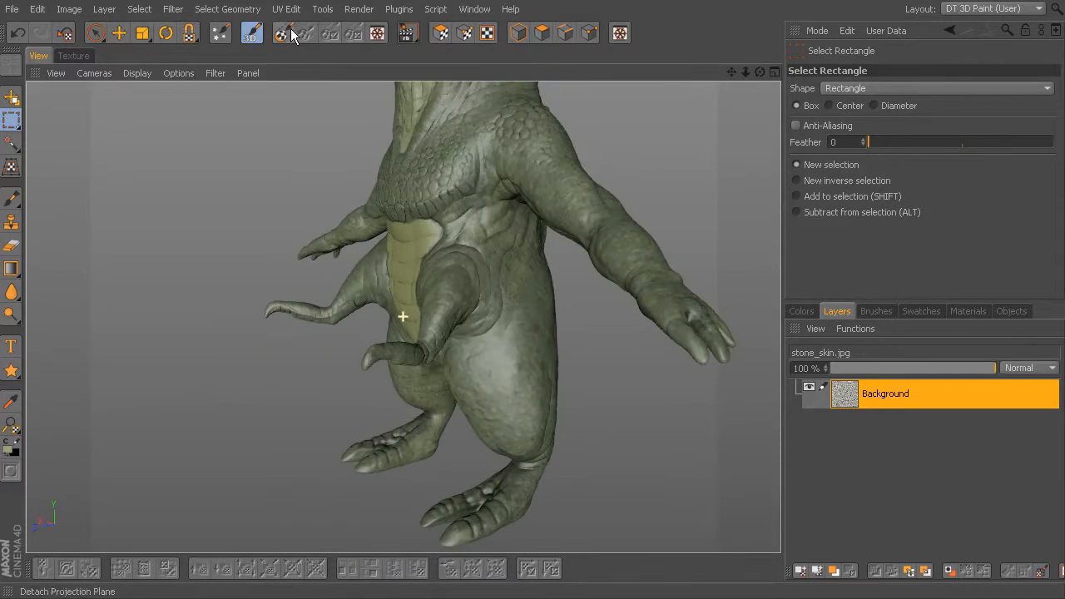
- Turn on projection painting, face the creature's rear flank, and paste the copied stone texture patch
click(286, 32)
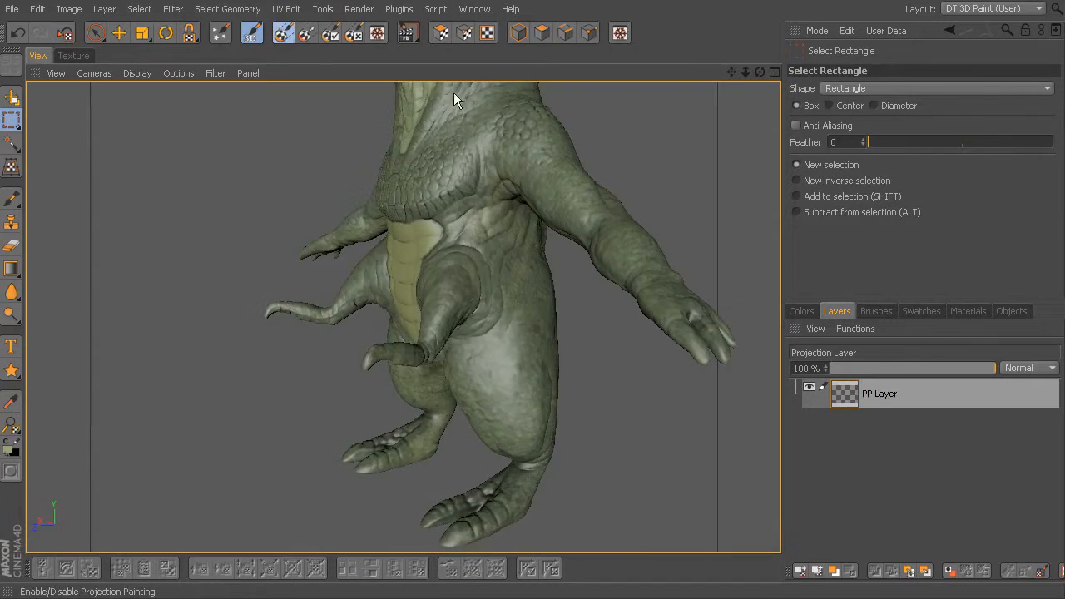
alt+drag(662, 198, 381, 206)
alt+right_drag(430, 229, 476, 236)
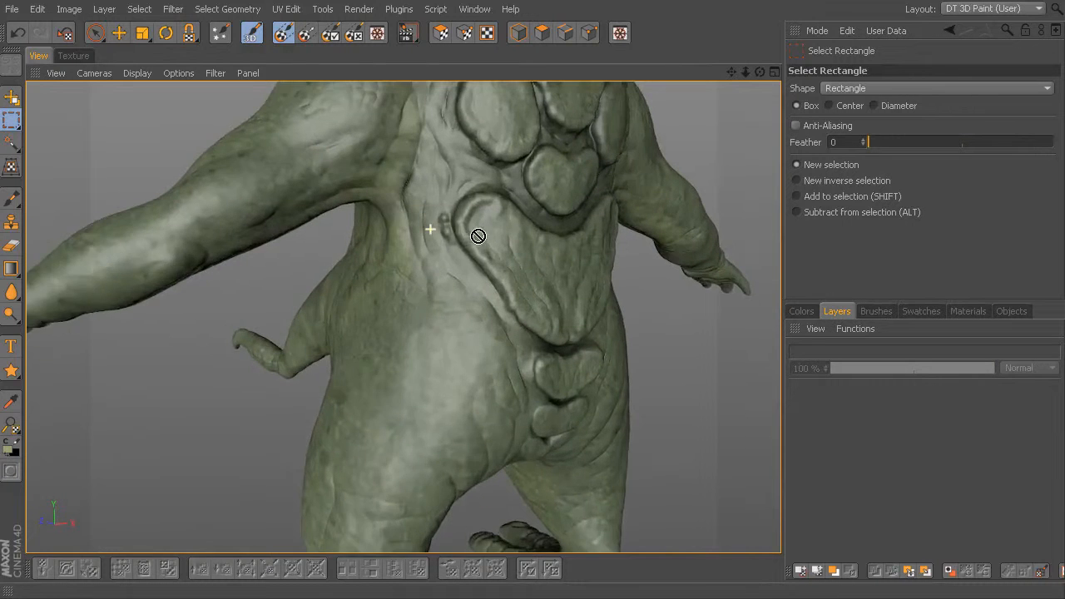
alt+drag(476, 236, 493, 267)
key(ctrl+v)
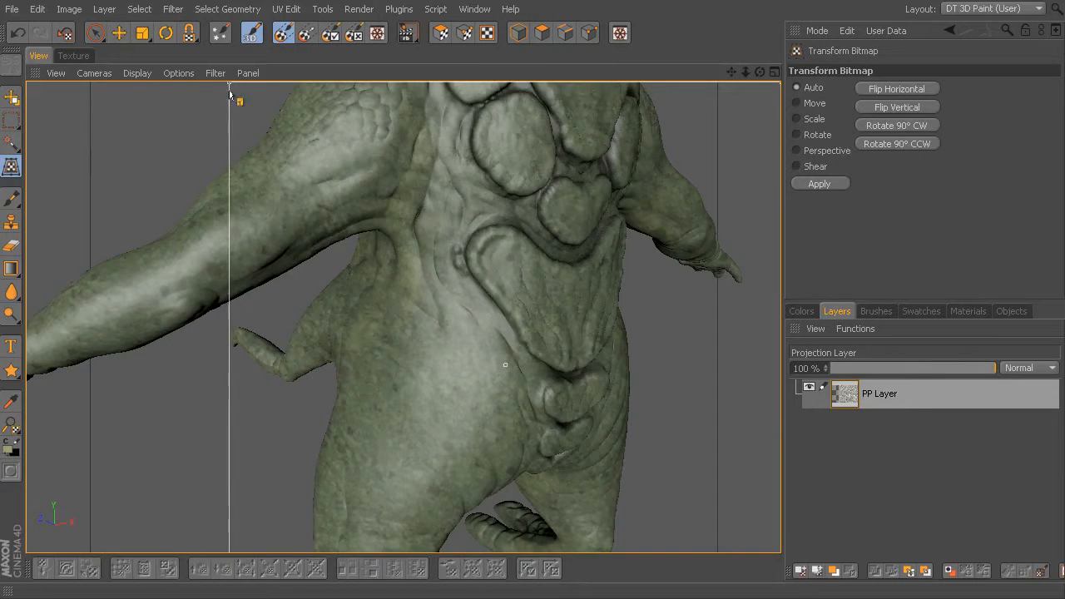
- Scale the pasted stone patch down to a roughly square area and place it over the hip and upper thigh
drag(229, 83, 447, 274)
drag(518, 383, 318, 201)
drag(425, 260, 354, 294)
drag(442, 416, 381, 361)
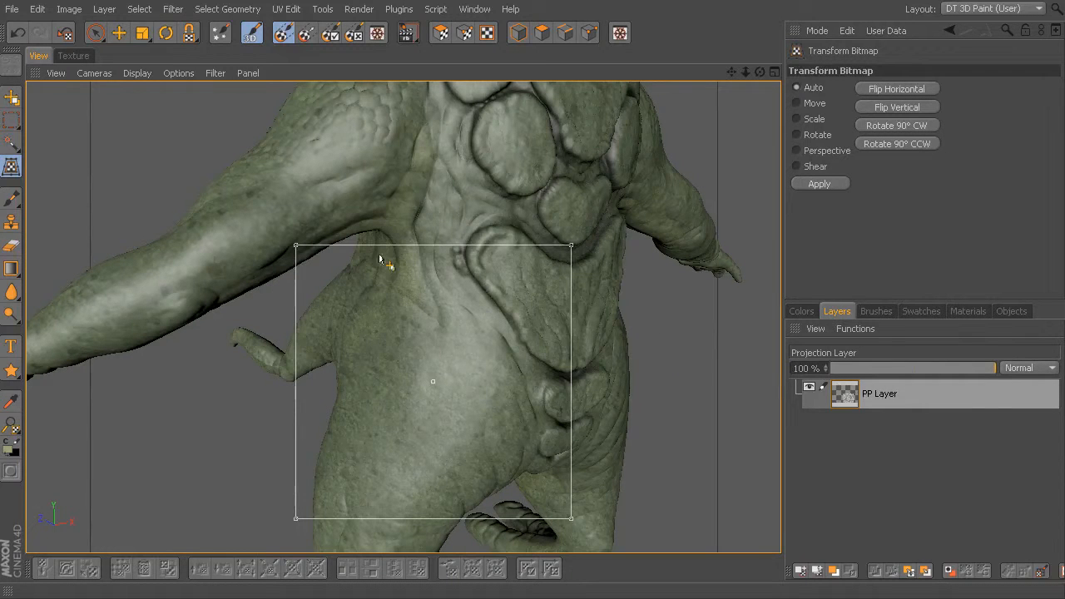
- Apply the patch's transformation, blend its edges with the Eraser, and turn off projection painting after checking the body
click(11, 245)
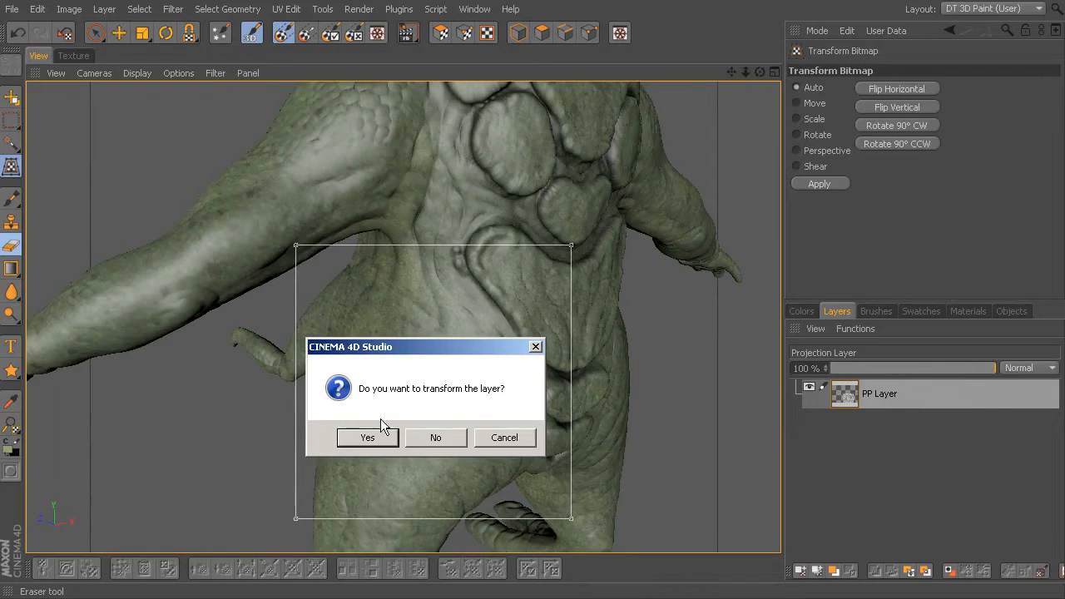
click(376, 438)
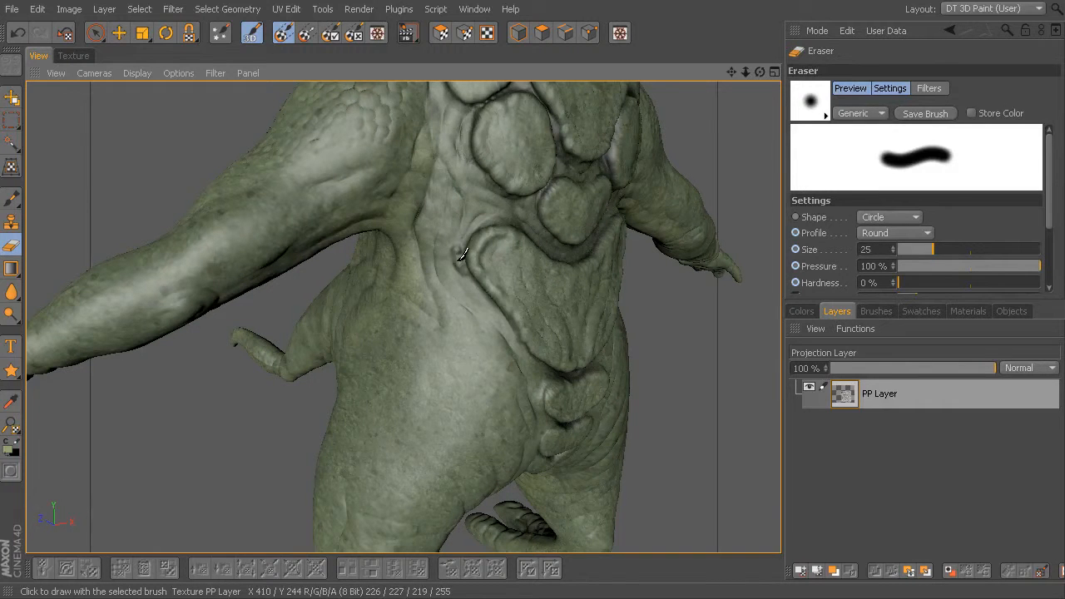
alt+drag(679, 347, 713, 359)
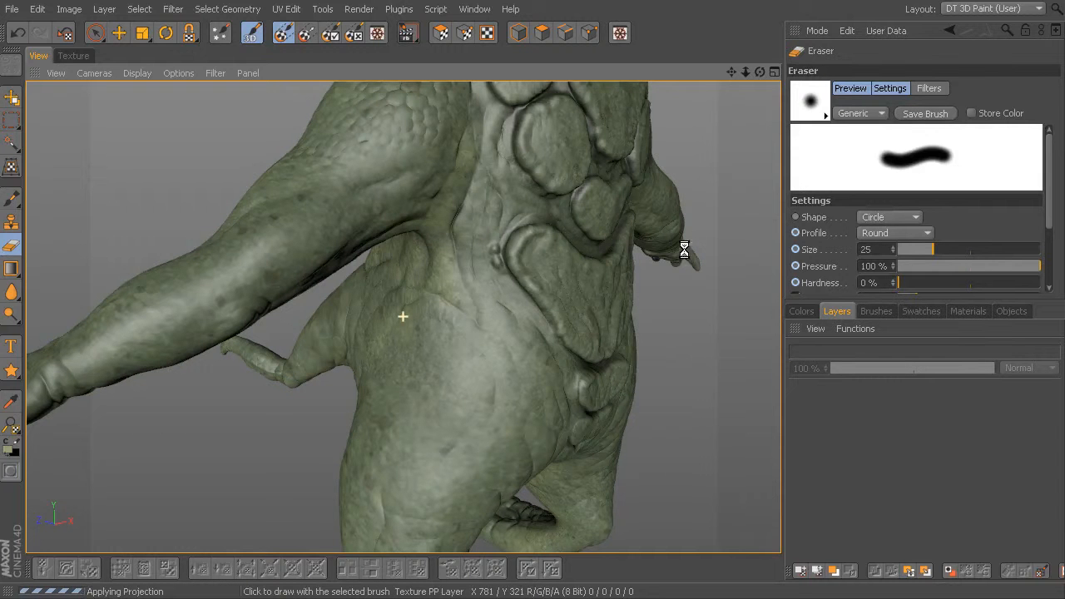
alt+drag(677, 349, 732, 290)
alt+drag(679, 425, 851, 448)
alt+drag(705, 423, 310, 341)
alt+drag(701, 340, 637, 344)
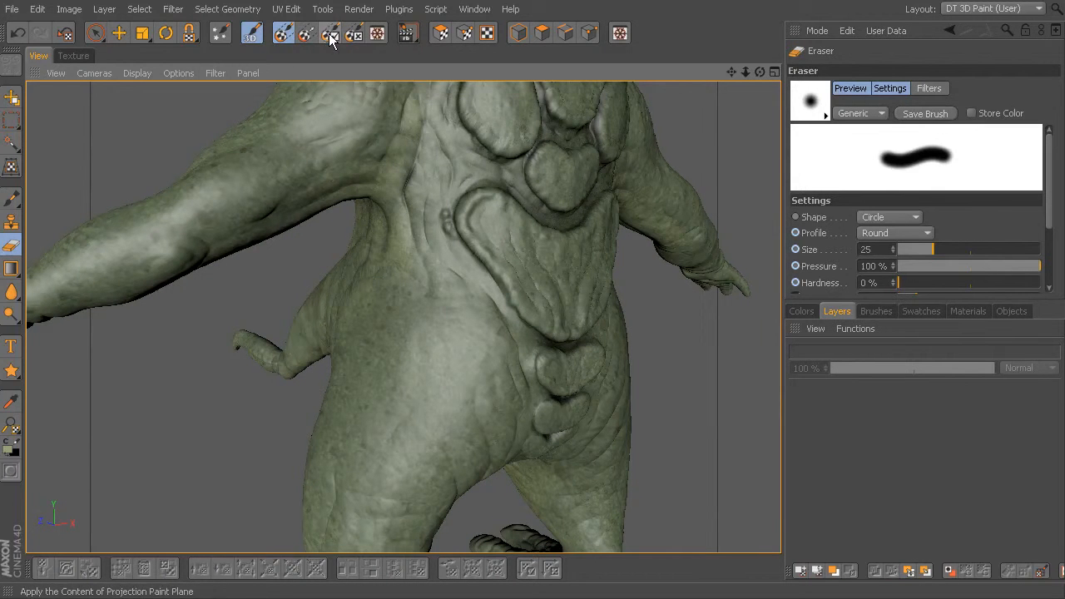
alt+drag(682, 329, 835, 353)
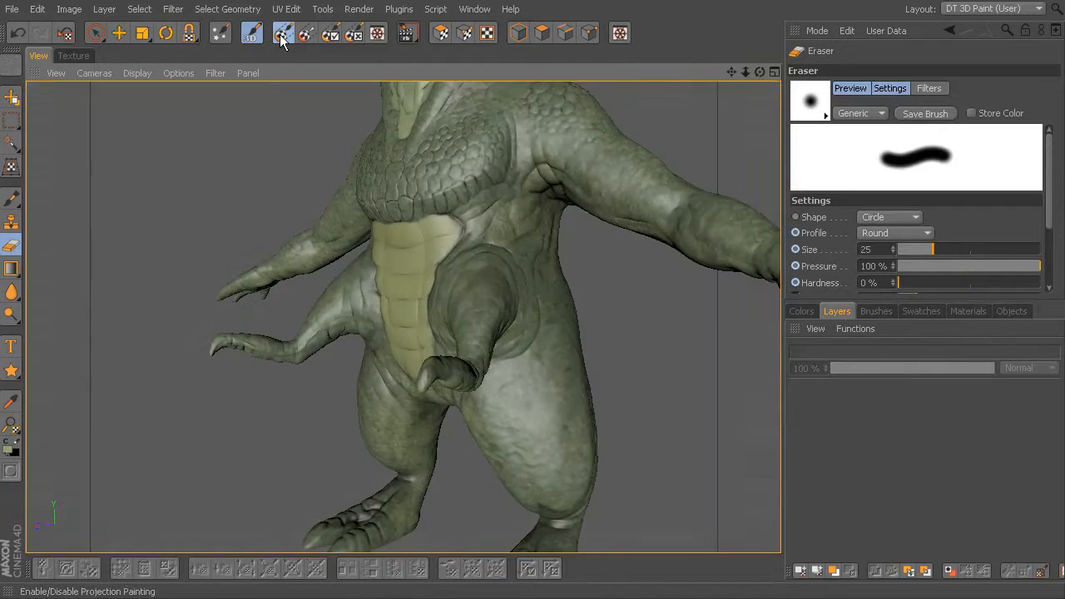
click(282, 32)
alt+drag(696, 338, 756, 349)
click(834, 310)
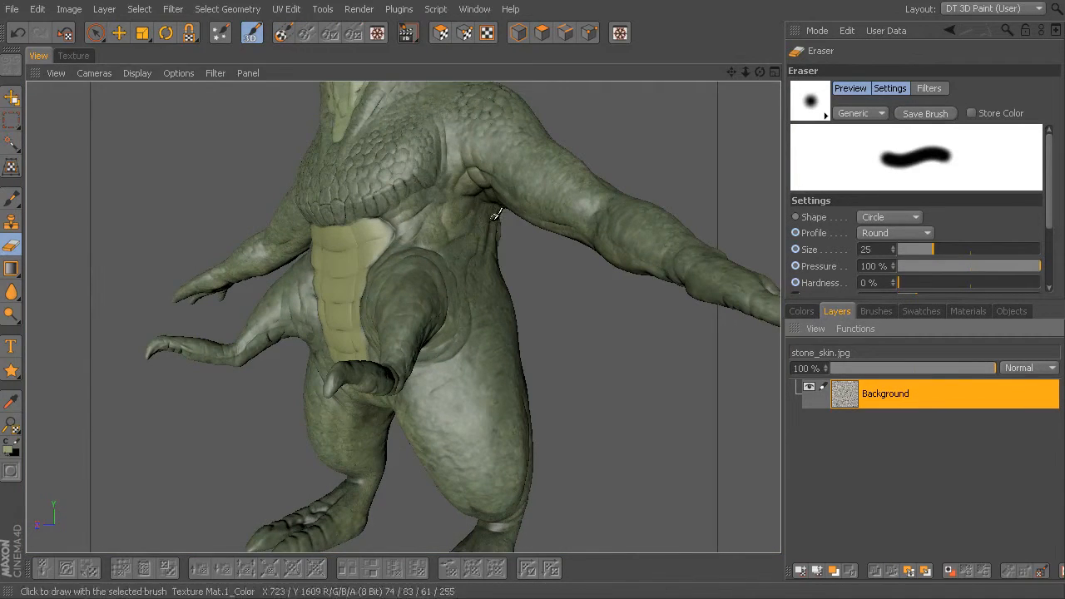
- Make Mat.1_Color.tif the active texture and return to the 3D view
click(72, 55)
click(298, 73)
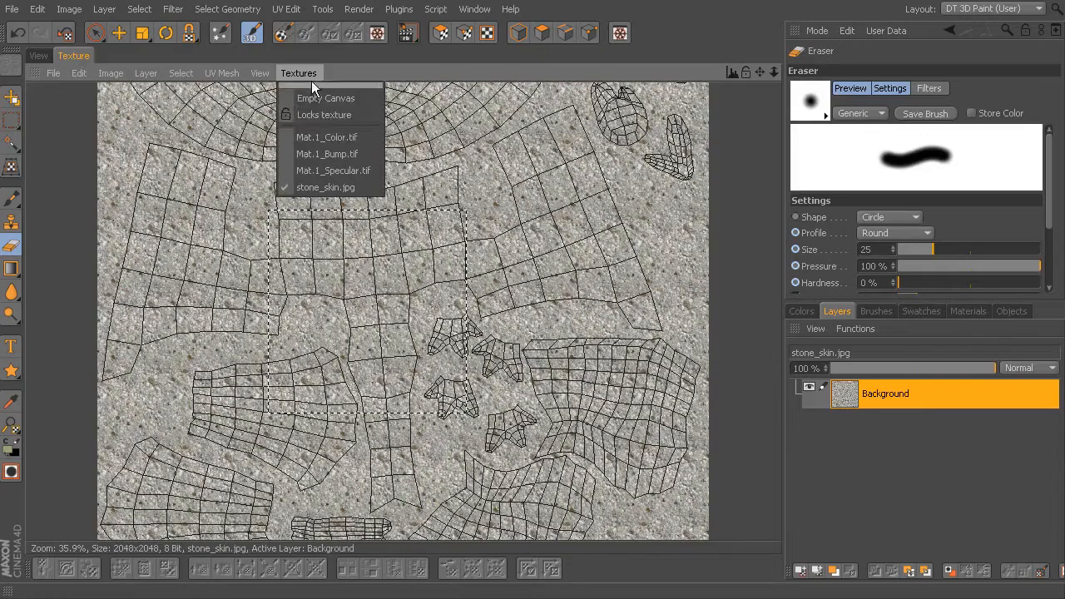
click(333, 138)
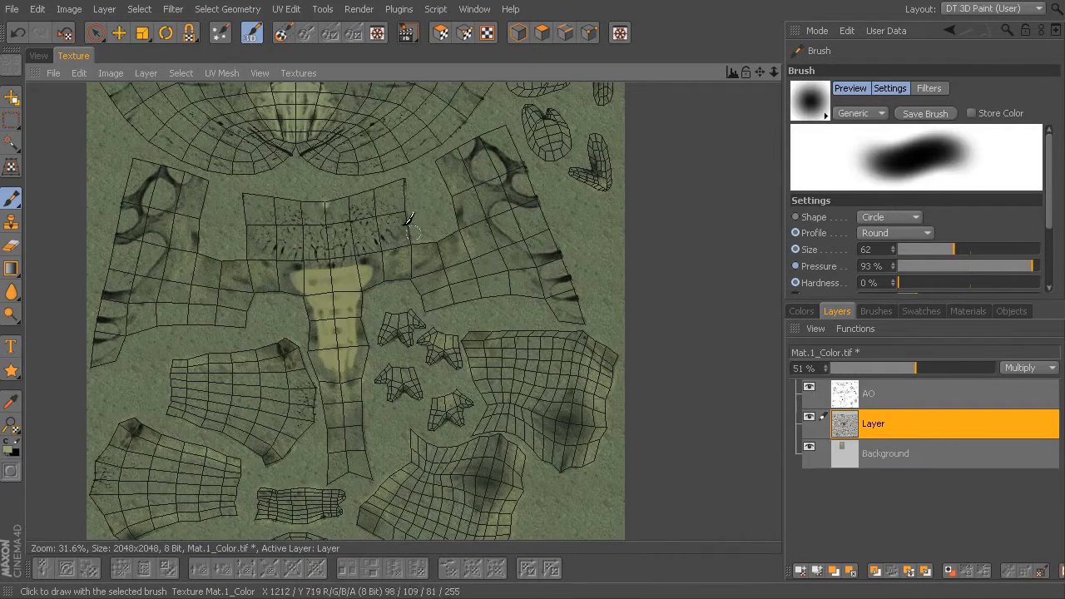
click(40, 56)
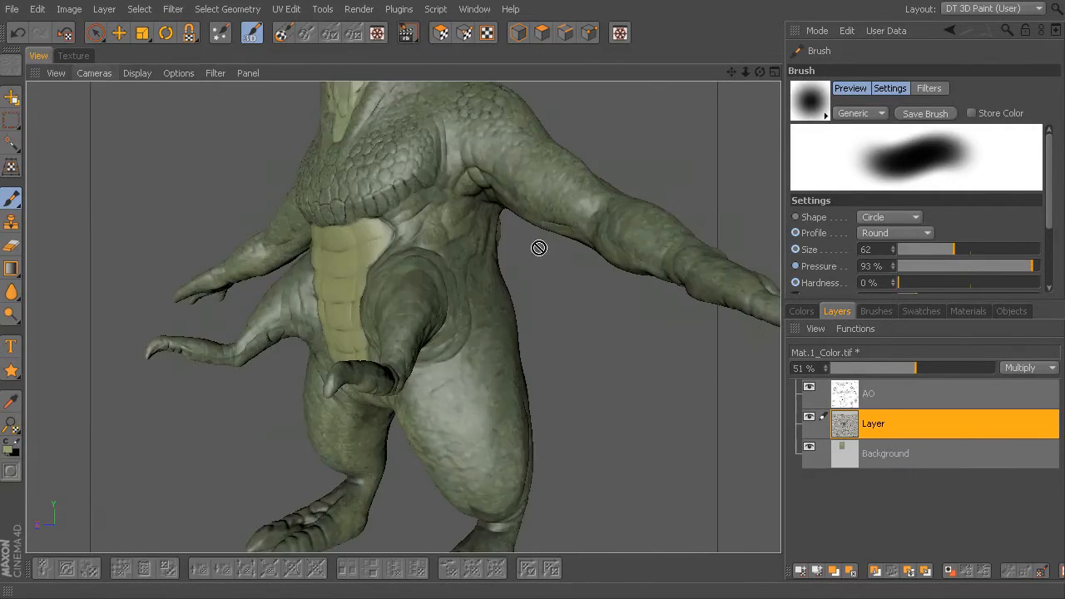
- Rename the 51% Multiply layer holding the stone texture as Skin
mouse_move(648, 374)
alt+mouse_down()
mouse_move(372, 384)
mouse_move(617, 369)
alt+mouse_up()
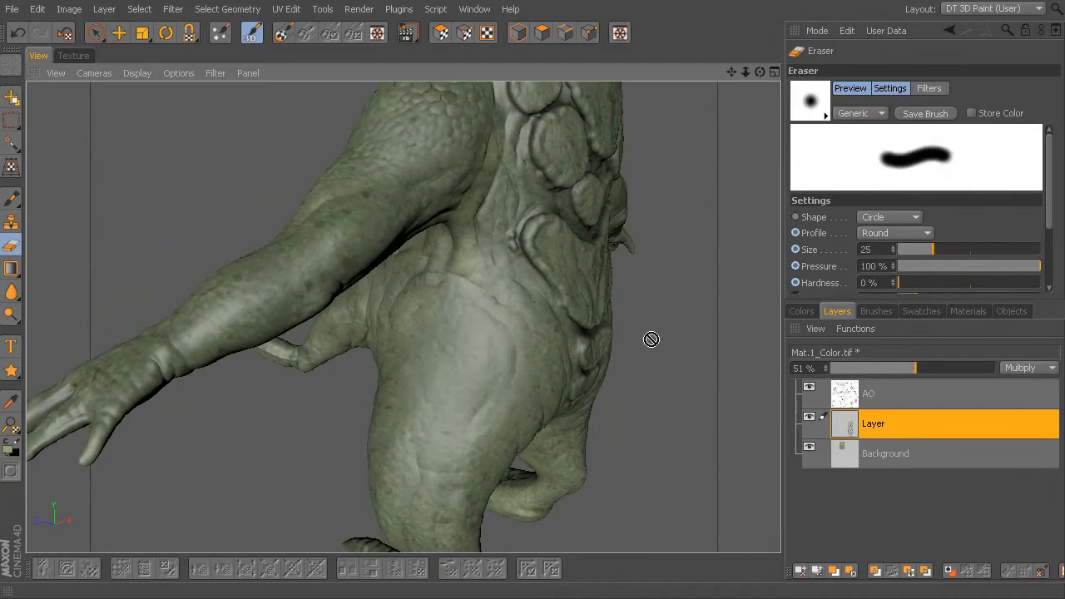
alt+drag(651, 339, 872, 423)
double_click(874, 423)
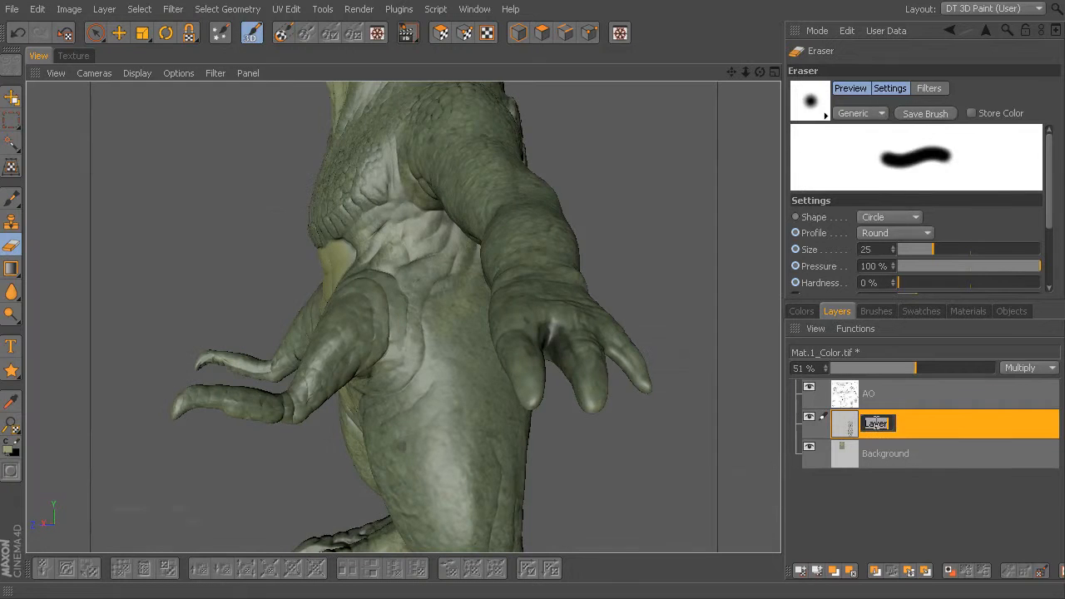
text(Skin)
key(Return)
- Link the Eraser's pressure to pen pressure and set its value to 55%
mouse_move(459, 333)
alt+mouse_down()
mouse_move(620, 301)
mouse_move(646, 171)
mouse_move(523, 292)
mouse_move(631, 292)
mouse_move(678, 210)
alt+mouse_up()
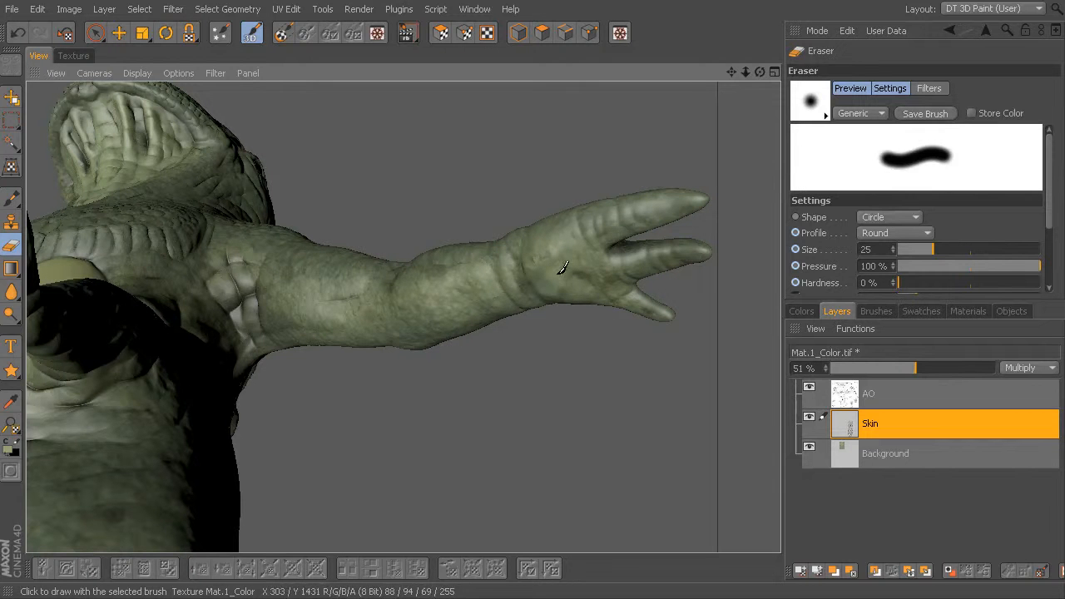
click(1001, 266)
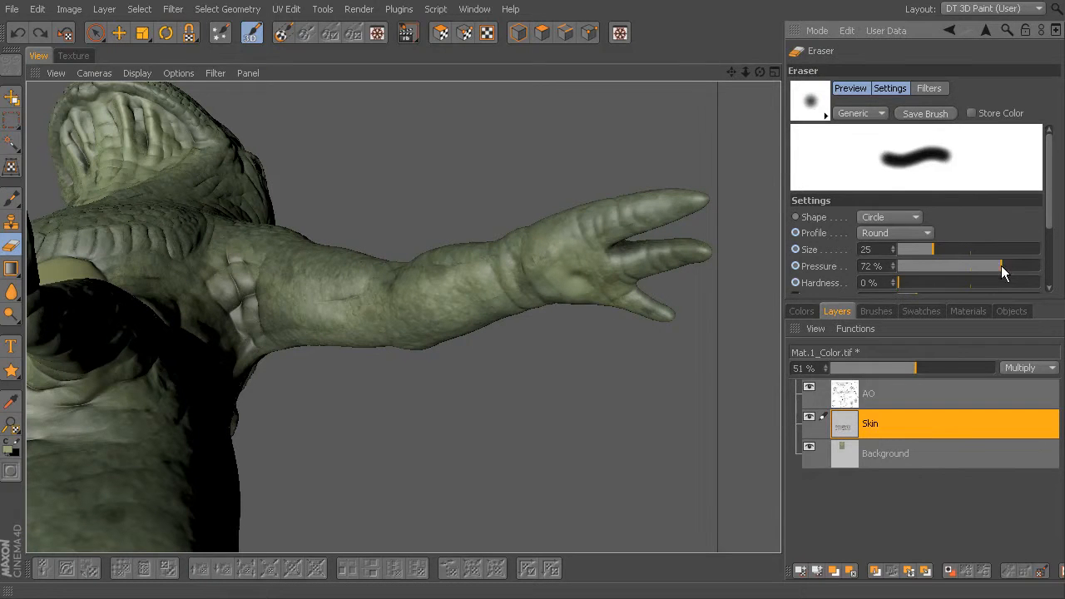
click(796, 266)
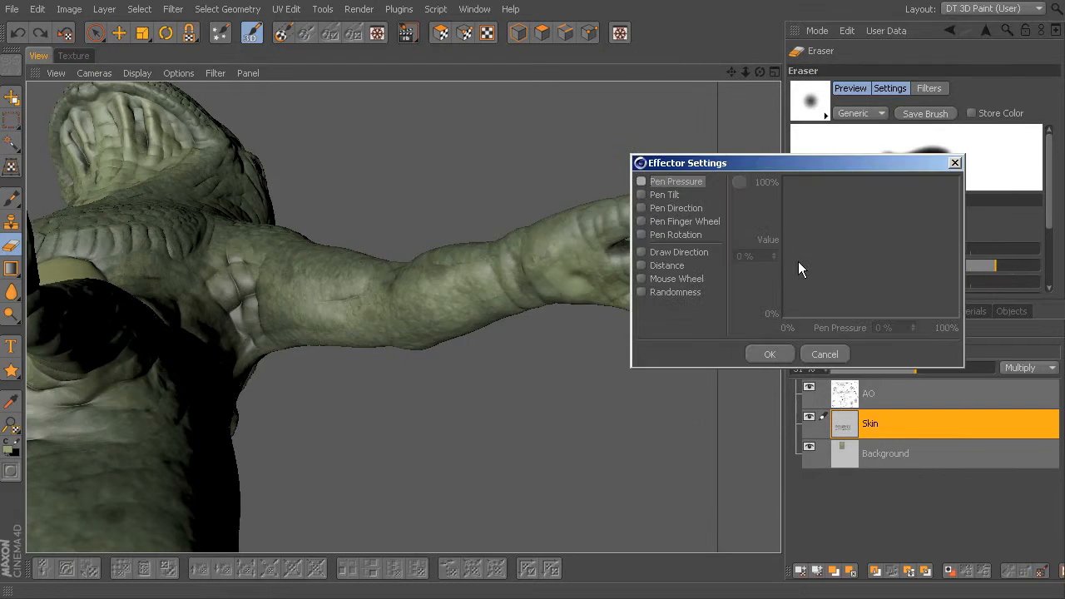
click(651, 185)
click(769, 354)
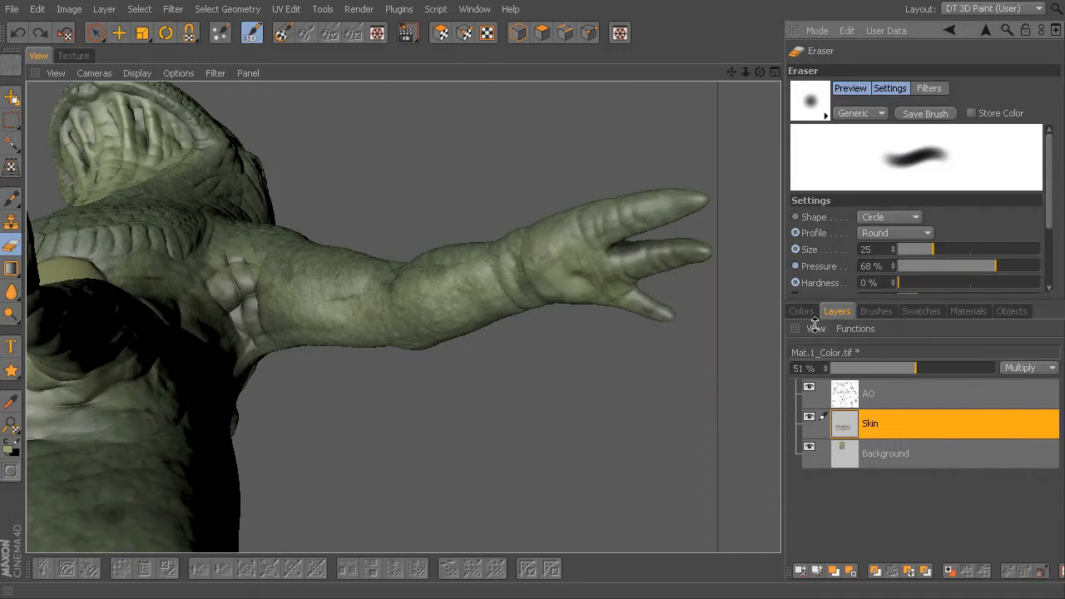
click(982, 267)
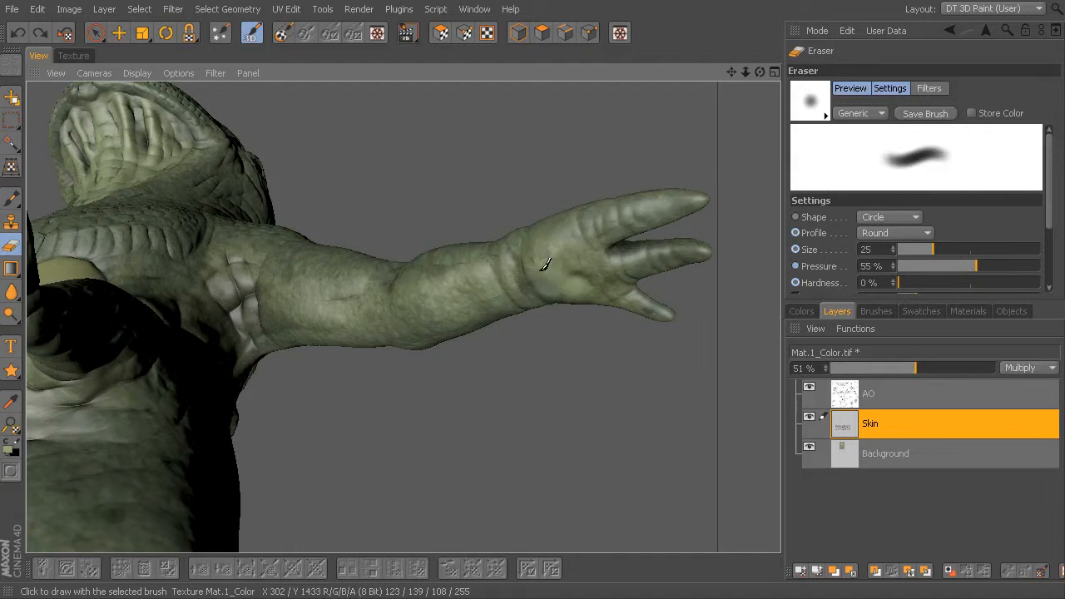
- Enlarge the Eraser to size 47 and erase the stone texture from the palm, underside of the arm, armpit folds and belly plate edges
drag(929, 246, 947, 249)
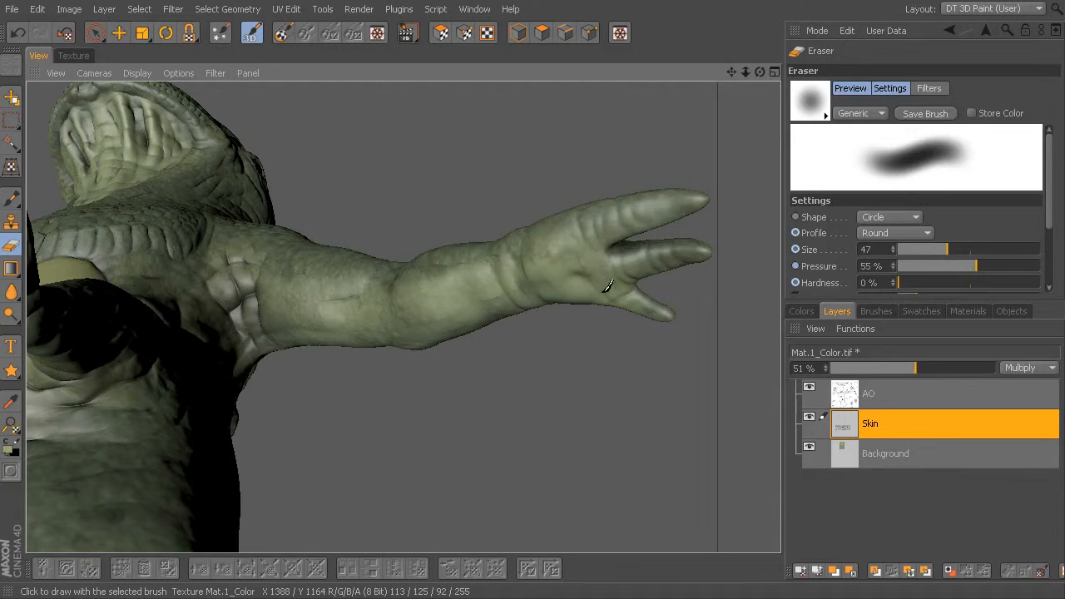
mouse_move(471, 369)
alt+mouse_down()
mouse_move(457, 475)
mouse_move(644, 337)
mouse_move(471, 299)
mouse_move(535, 169)
mouse_move(536, 302)
mouse_move(554, 425)
mouse_move(530, 321)
alt+mouse_up()
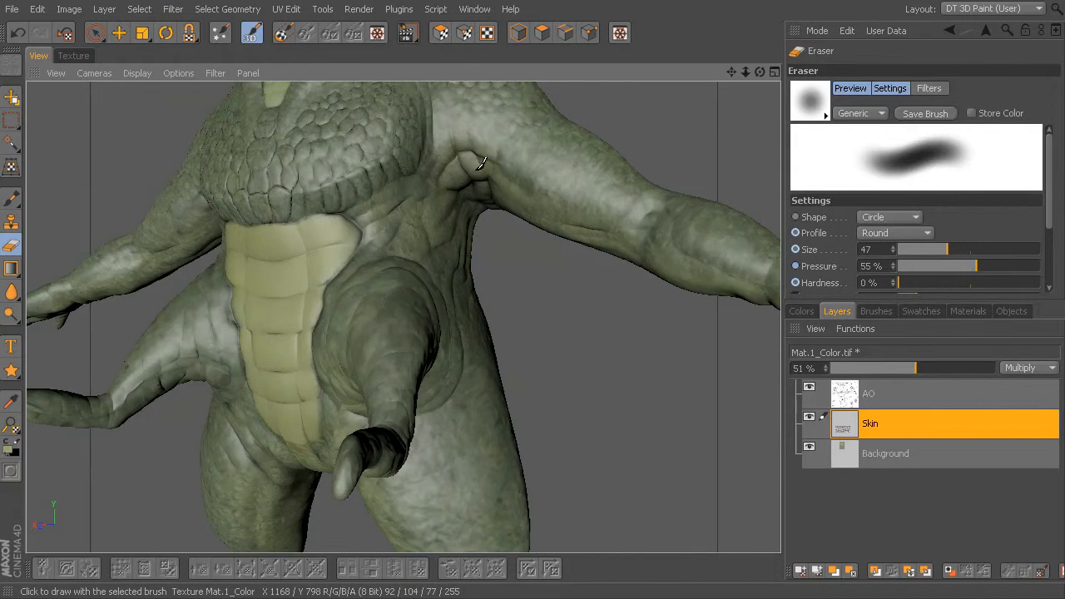
alt+drag(504, 283, 573, 280)
alt+drag(377, 442, 420, 433)
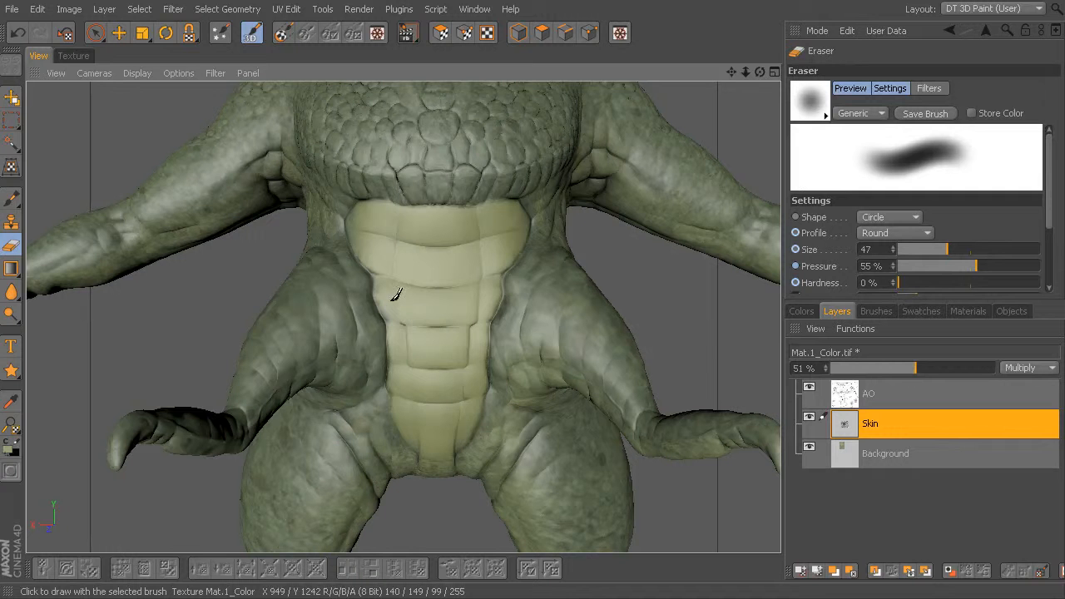
- Erase the stone texture from the round, oval, large central and heart-shaped plates on the upper back
mouse_move(673, 290)
alt+mouse_down()
mouse_move(615, 324)
mouse_move(611, 264)
mouse_move(433, 374)
mouse_move(444, 388)
mouse_move(470, 298)
mouse_move(586, 298)
mouse_move(358, 316)
mouse_move(518, 285)
mouse_move(591, 213)
mouse_move(520, 257)
mouse_move(543, 290)
mouse_move(580, 259)
mouse_move(574, 307)
mouse_move(480, 316)
alt+mouse_up()
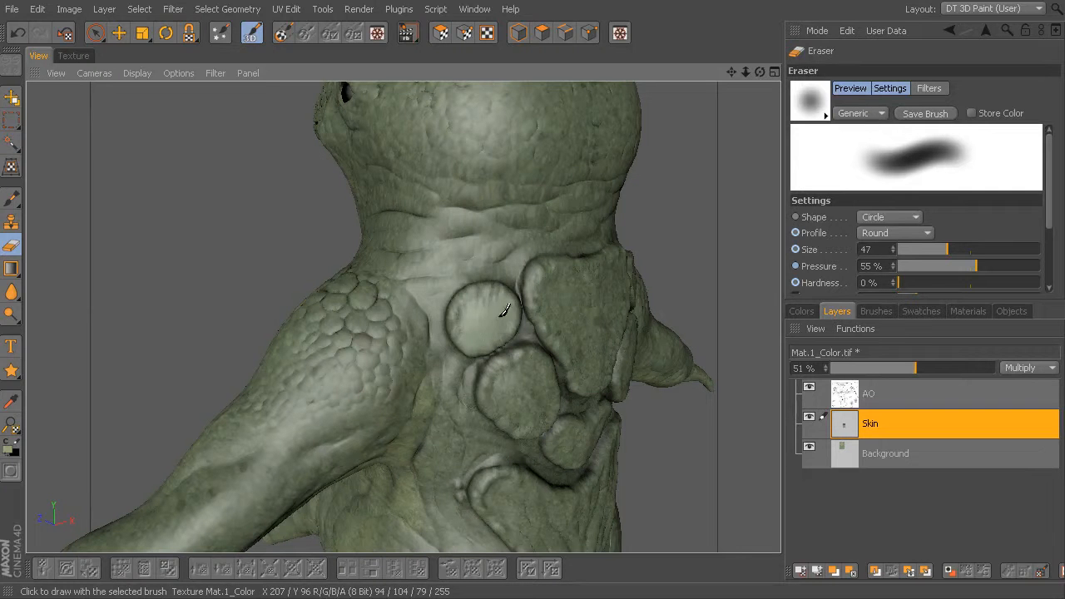
alt+drag(571, 339, 473, 309)
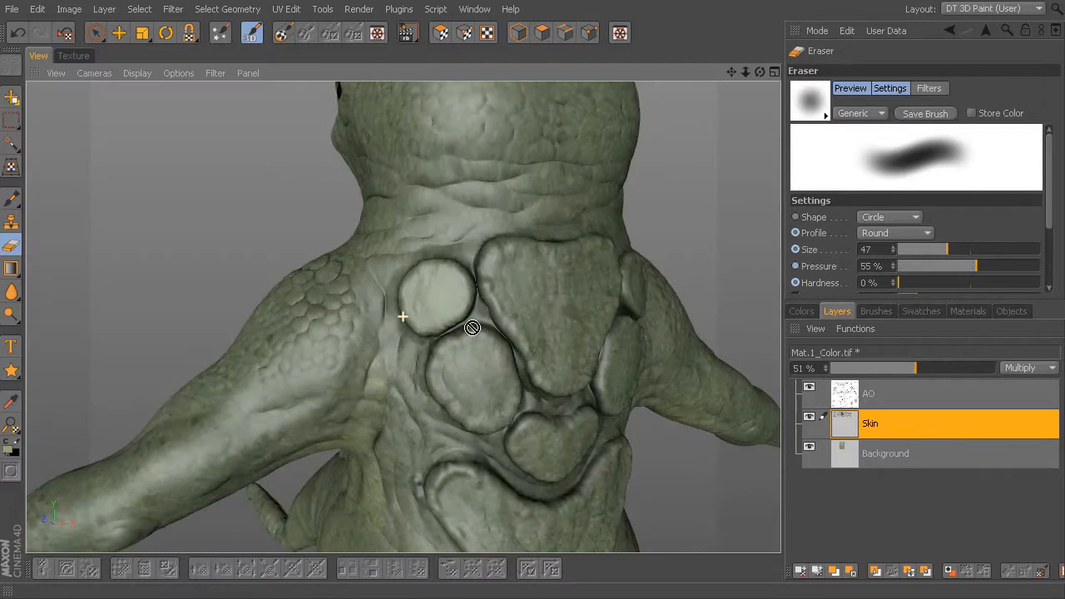
mouse_move(496, 389)
mouse_down()
mouse_move(495, 369)
mouse_move(404, 316)
mouse_move(437, 298)
mouse_move(488, 330)
mouse_move(481, 379)
mouse_move(527, 385)
mouse_move(563, 326)
mouse_move(565, 278)
mouse_move(494, 291)
mouse_move(544, 297)
mouse_move(522, 376)
mouse_move(498, 366)
mouse_up()
alt+drag(543, 326, 381, 299)
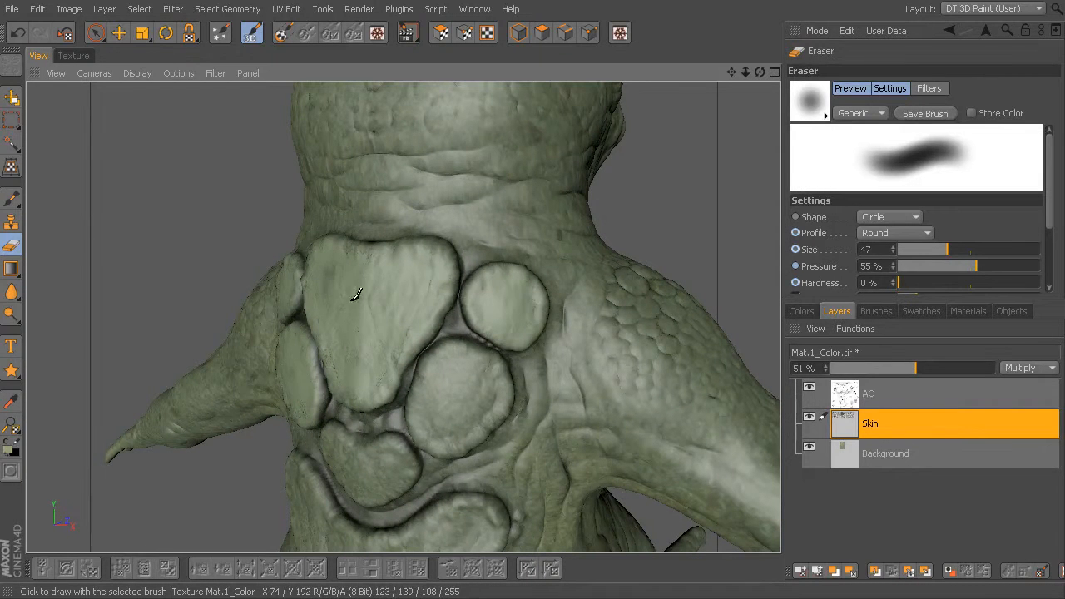
mouse_move(465, 372)
mouse_down()
mouse_move(442, 372)
mouse_move(441, 438)
mouse_move(501, 403)
mouse_move(563, 319)
mouse_up()
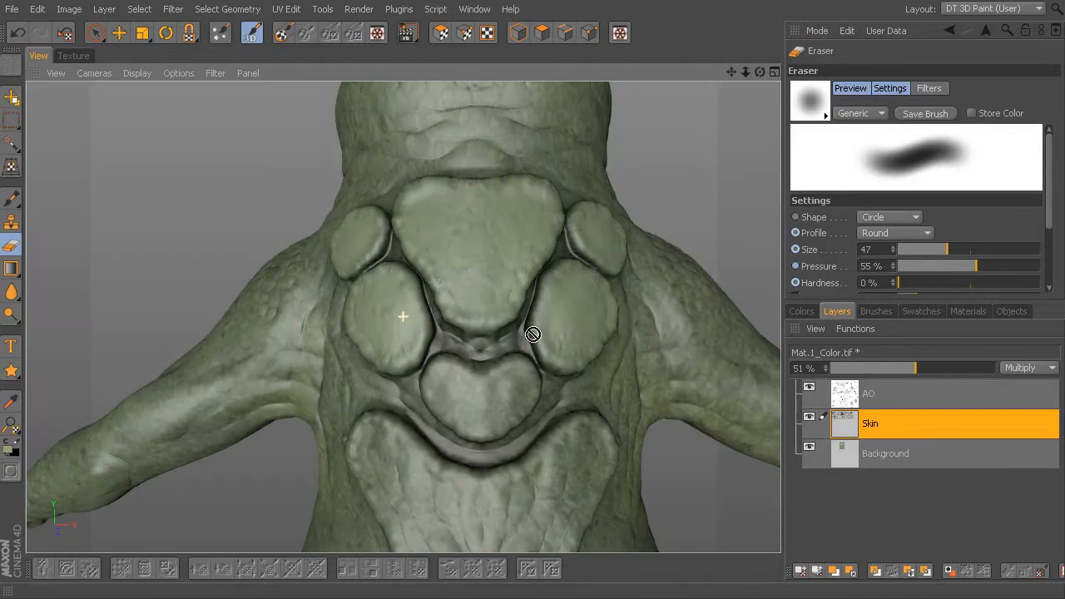
mouse_move(447, 383)
mouse_down()
mouse_move(461, 405)
mouse_move(473, 398)
mouse_move(486, 428)
mouse_move(545, 368)
mouse_up()
- Erase the stone texture from the large lower back plate and the small plates beneath it, and check the flat colour texture
alt+middle_drag(366, 482, 402, 316)
mouse_move(401, 316)
alt+mouse_down()
mouse_move(444, 323)
mouse_move(420, 333)
mouse_move(409, 269)
mouse_move(482, 300)
mouse_move(436, 293)
mouse_move(468, 401)
mouse_move(488, 419)
mouse_move(554, 430)
mouse_move(610, 361)
mouse_move(642, 292)
mouse_move(623, 285)
mouse_move(578, 366)
mouse_move(565, 369)
mouse_move(572, 332)
mouse_move(544, 330)
mouse_move(515, 373)
mouse_move(473, 378)
alt+mouse_up()
mouse_move(555, 318)
alt+mouse_down()
mouse_move(630, 380)
mouse_move(521, 275)
mouse_move(473, 363)
mouse_move(507, 349)
mouse_move(506, 363)
mouse_move(494, 361)
alt+mouse_up()
mouse_move(466, 439)
mouse_down()
mouse_move(499, 413)
mouse_move(466, 455)
mouse_move(442, 450)
mouse_up()
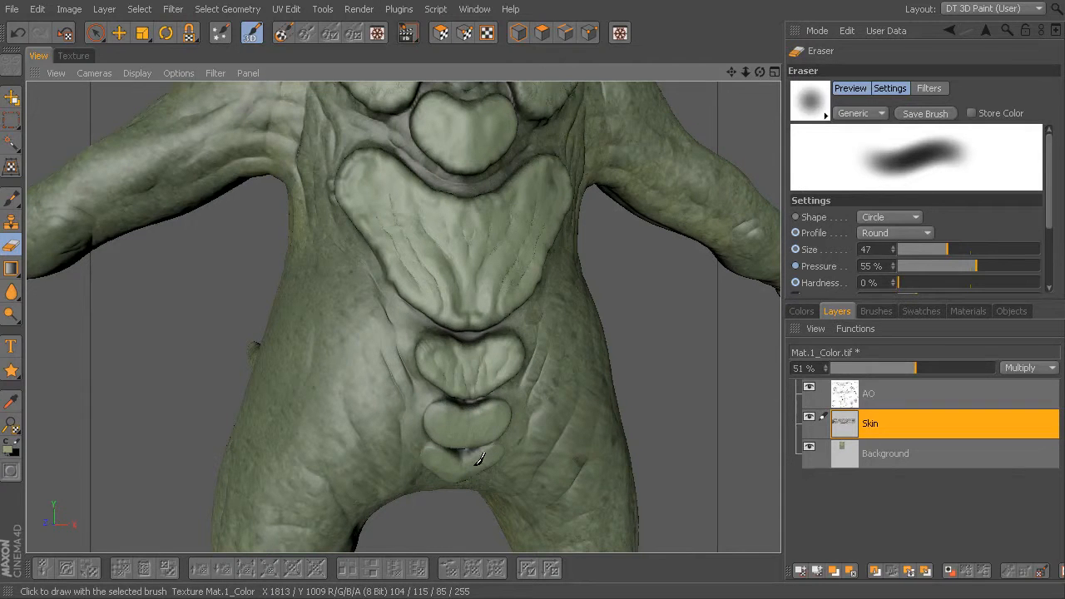
click(74, 56)
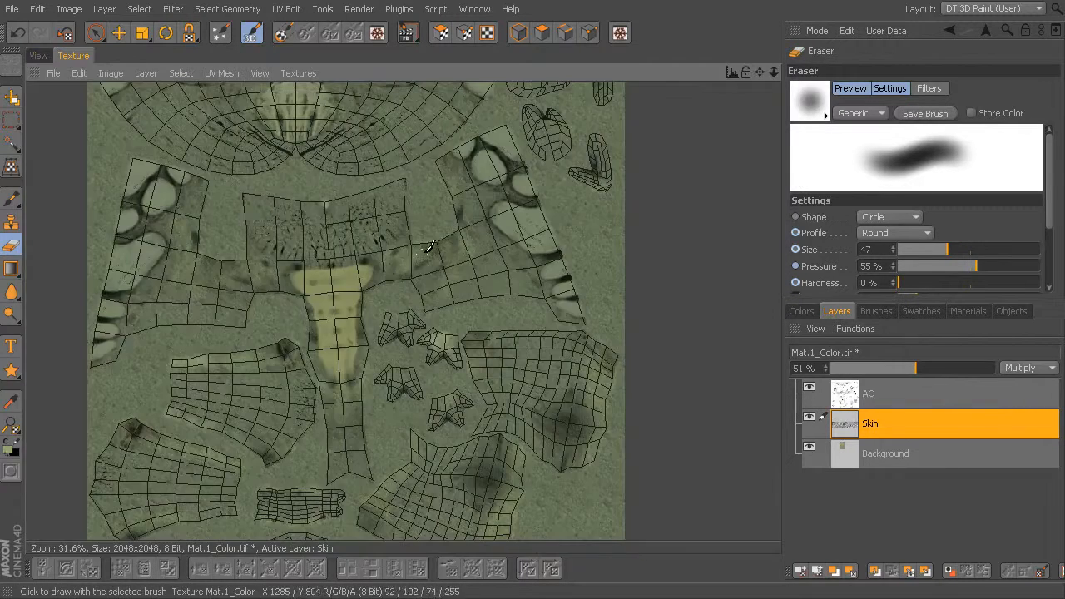
alt+middle_drag(414, 254, 462, 320)
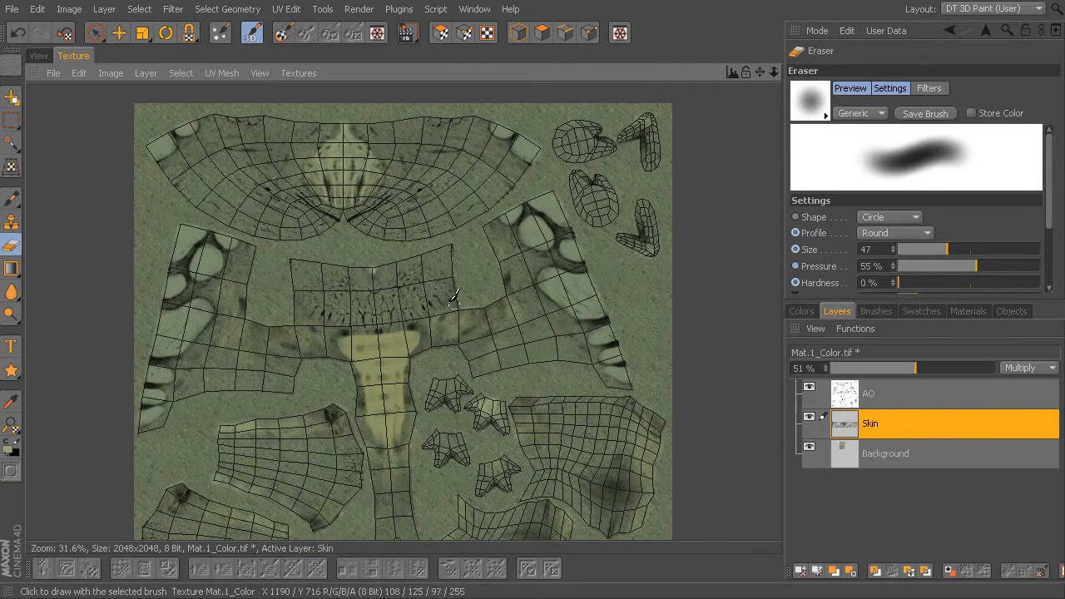
alt+middle_drag(504, 283, 500, 315)
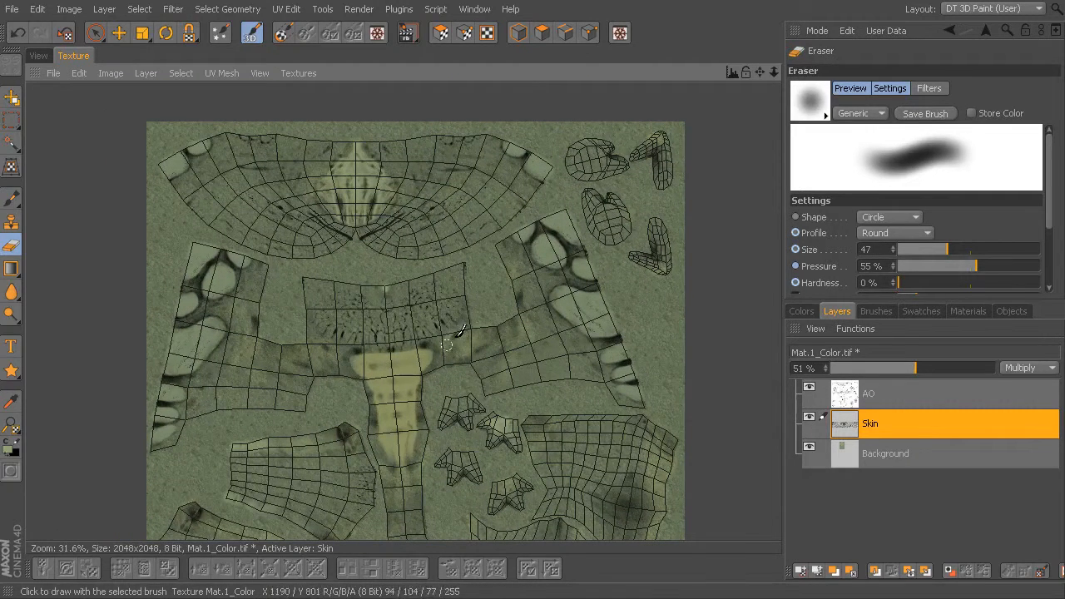
click(42, 56)
- Reduce the Eraser to size 29 and erase the stone texture from the row of raised bumps along the snout
alt+drag(632, 286, 603, 275)
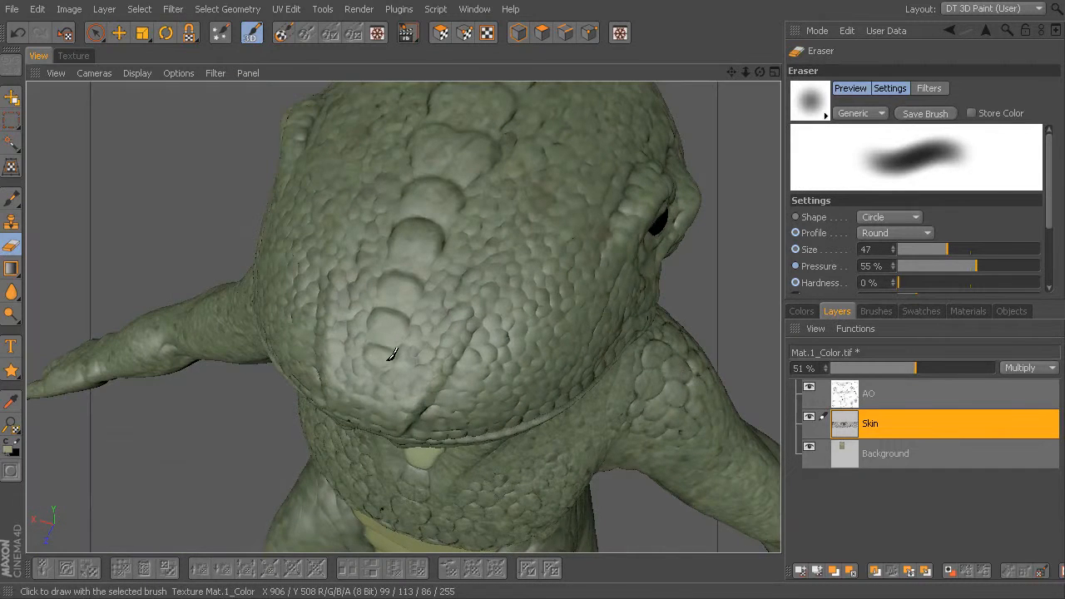
middle_drag(434, 245, 430, 240)
drag(946, 250, 936, 250)
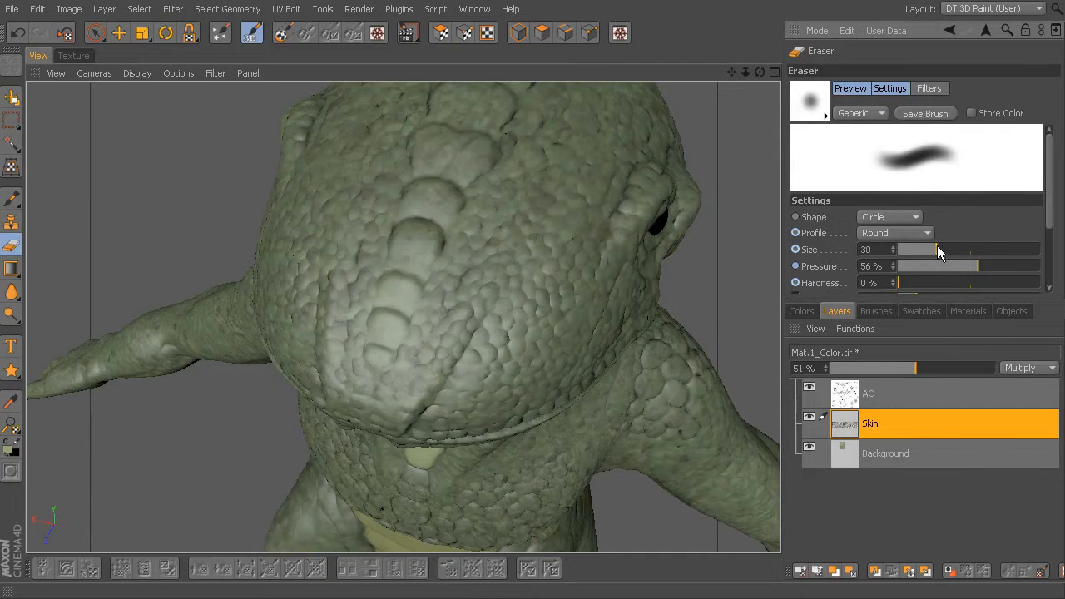
mouse_move(419, 232)
alt+mouse_down()
mouse_move(463, 225)
mouse_move(435, 280)
alt+mouse_up()
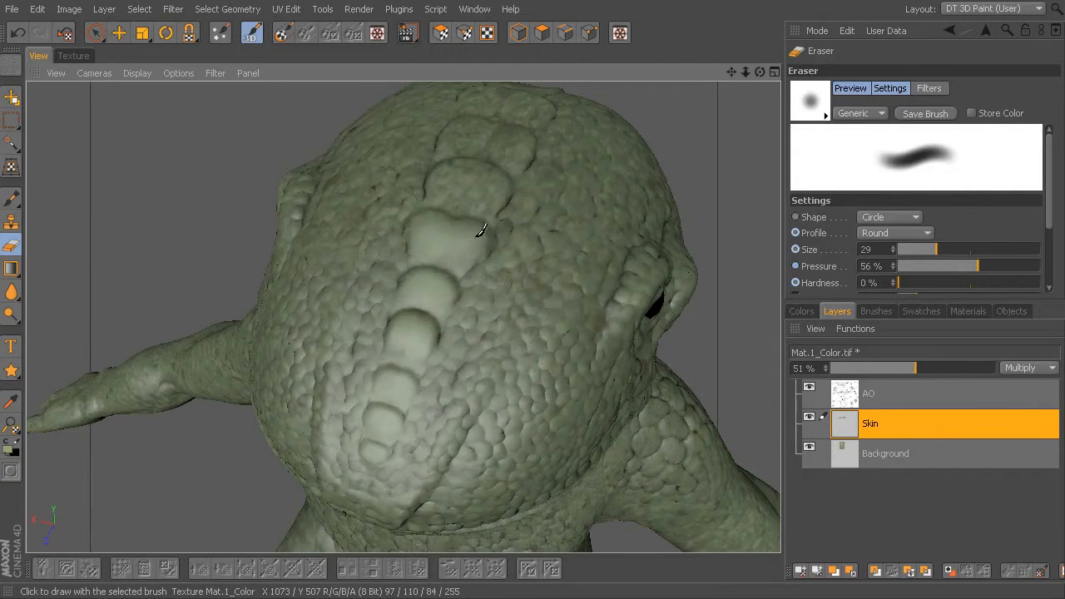
alt+drag(499, 199, 488, 254)
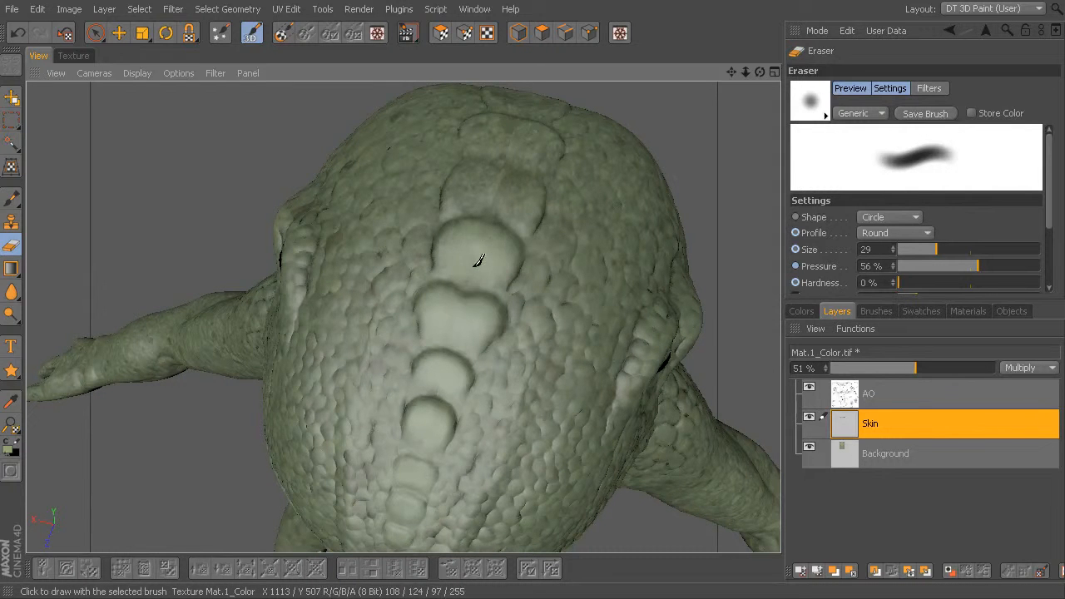
- Erase the stone texture from the larger ridge bumps over the top and back of the head, and view the whole creature
mouse_move(525, 186)
alt+mouse_down()
mouse_move(532, 247)
mouse_move(508, 270)
alt+mouse_up()
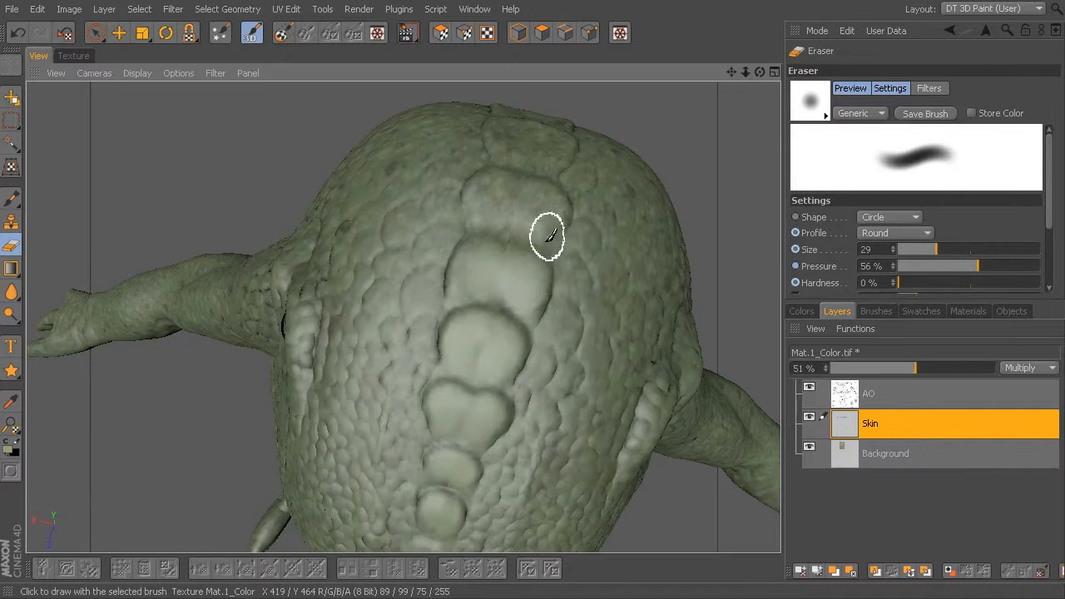
alt+drag(547, 231, 541, 275)
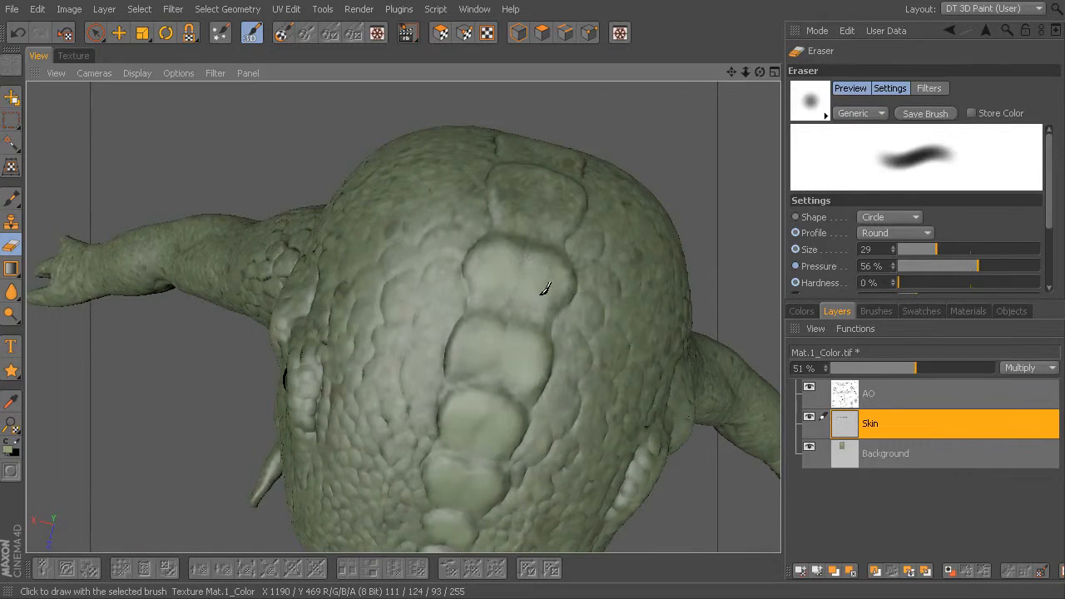
alt+drag(524, 258, 525, 287)
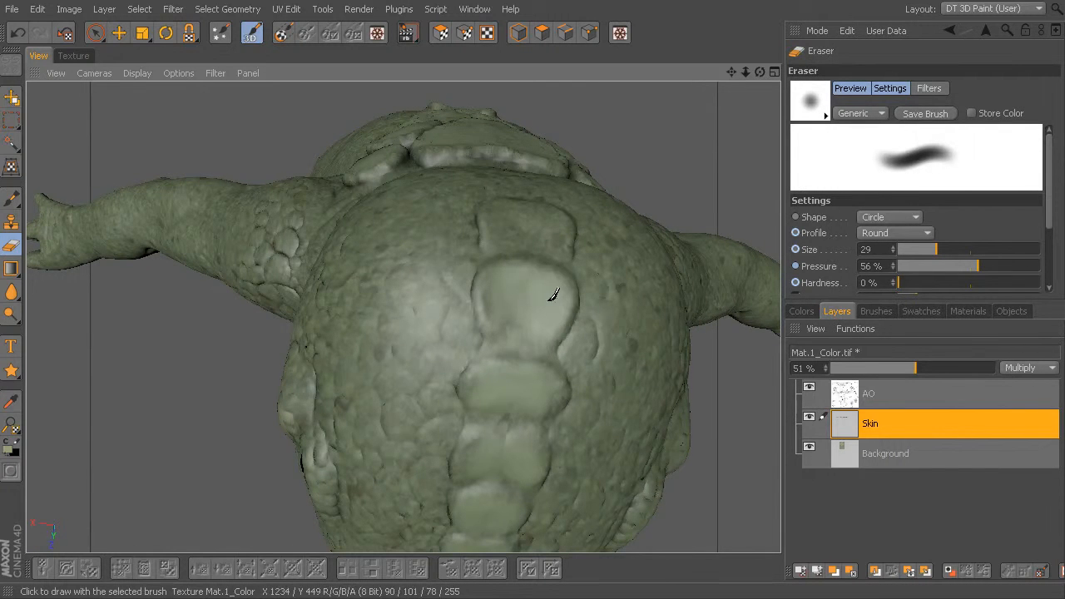
alt+drag(554, 198, 514, 310)
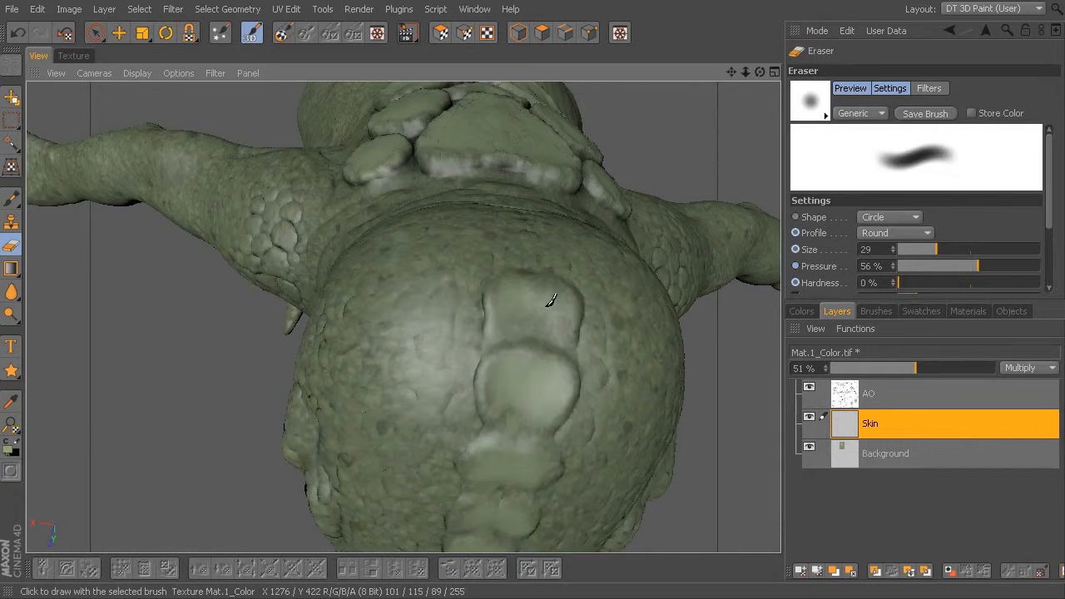
alt+drag(575, 364, 496, 235)
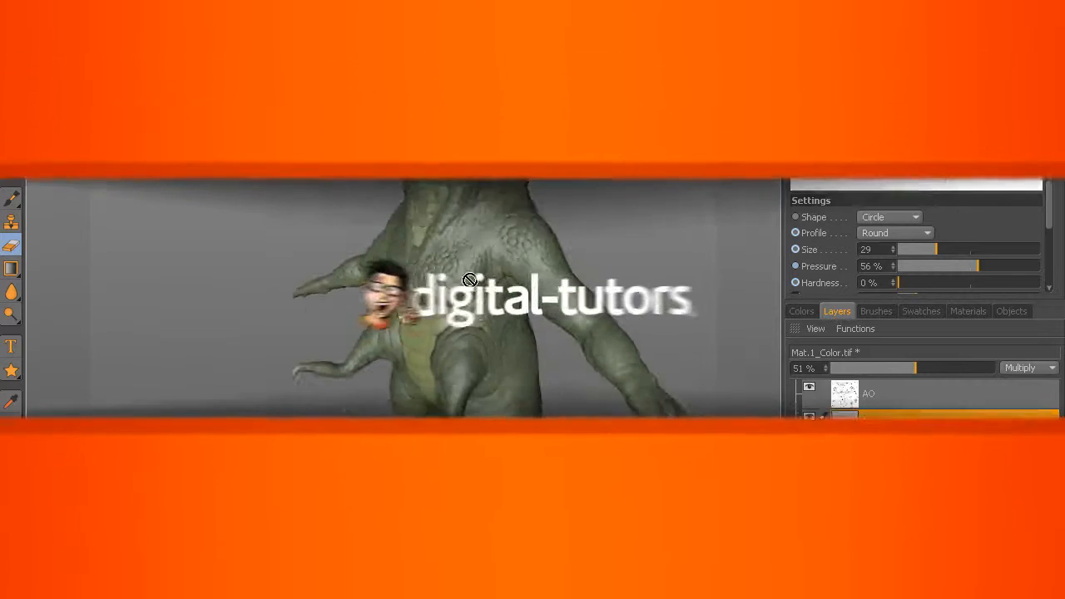